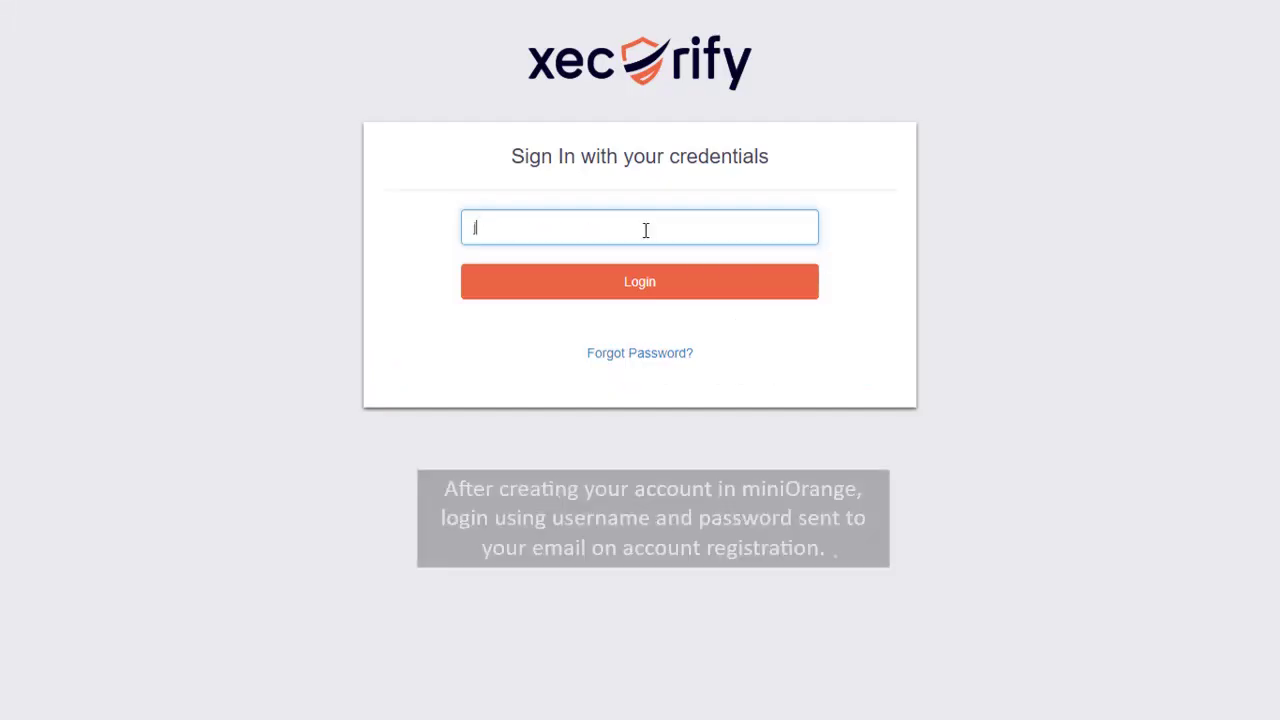
Log in to the miniOrange Xecurify admin console with the account e-mail and password
text(.com)
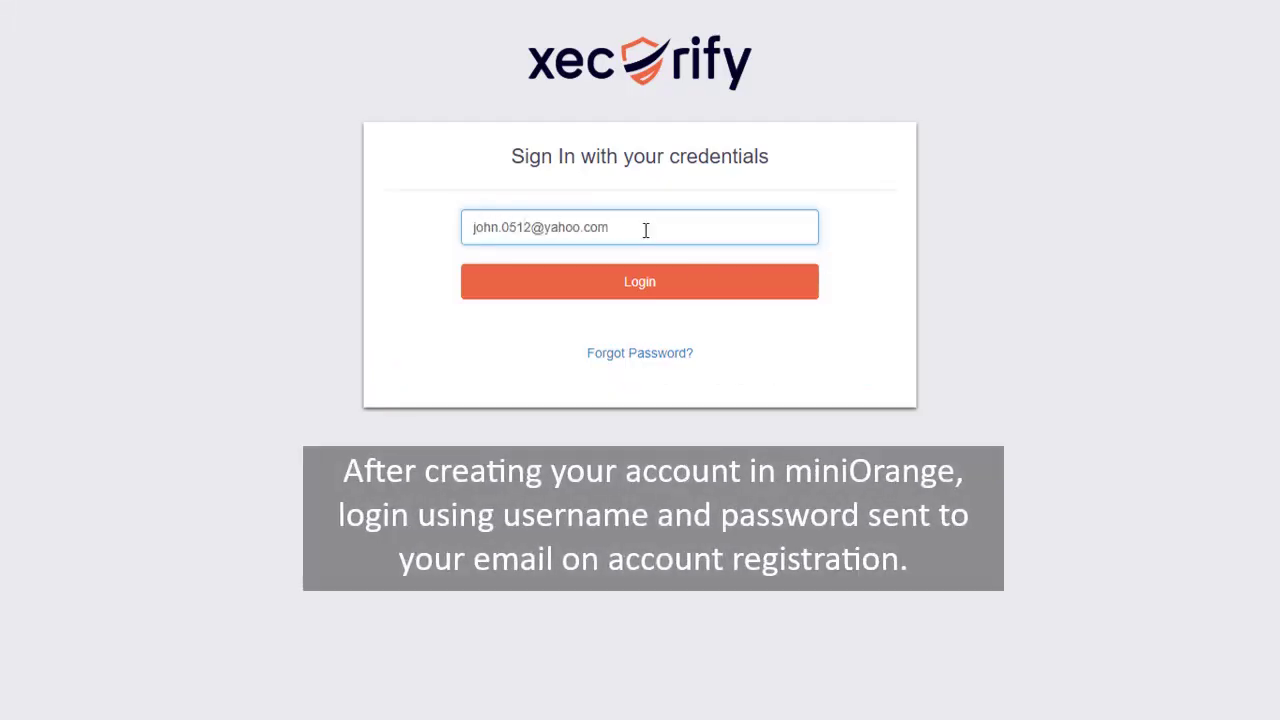
key(Return)
text(••••••••)
click(639, 340)
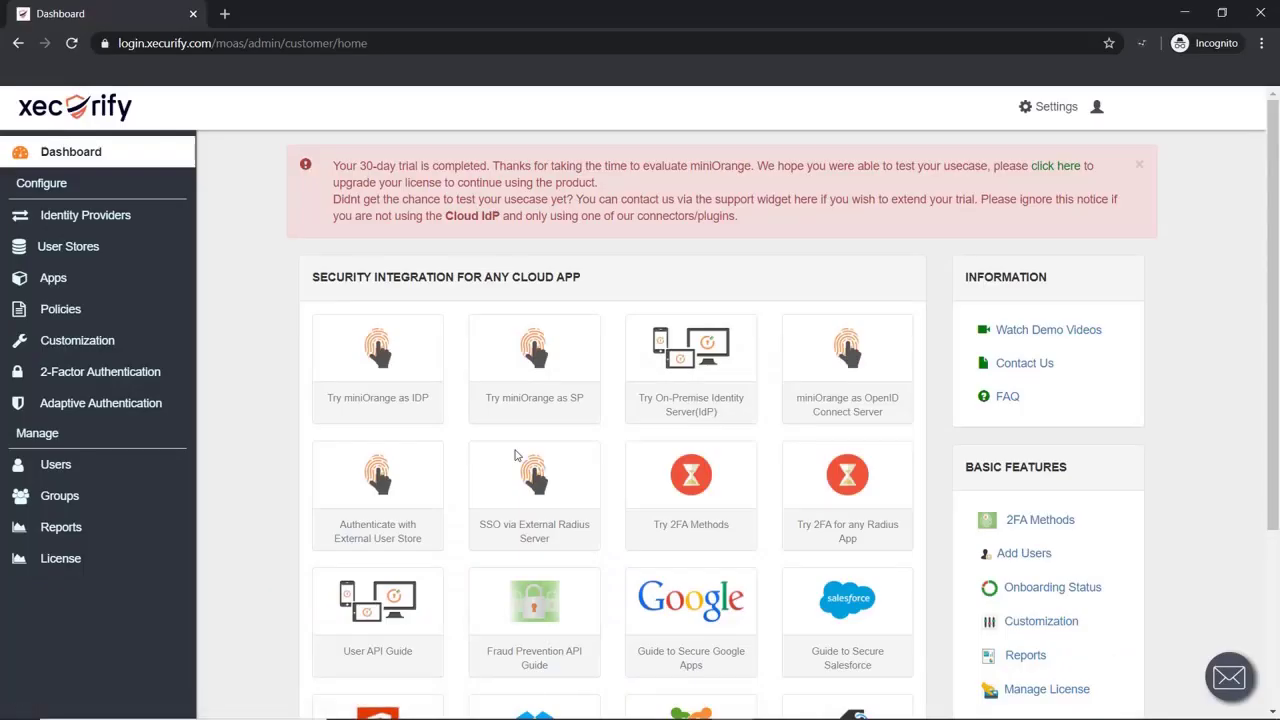
Go to the Users list and start adding a new user
mouse_move(140, 476)
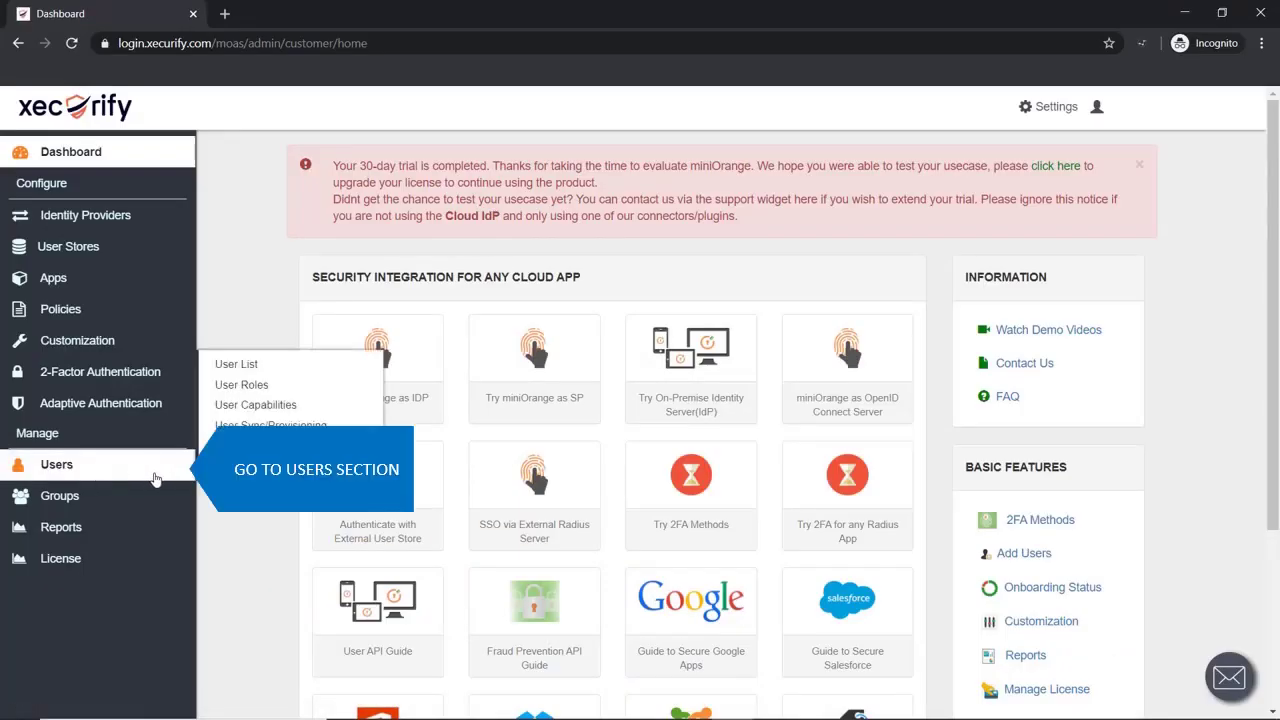
click(137, 477)
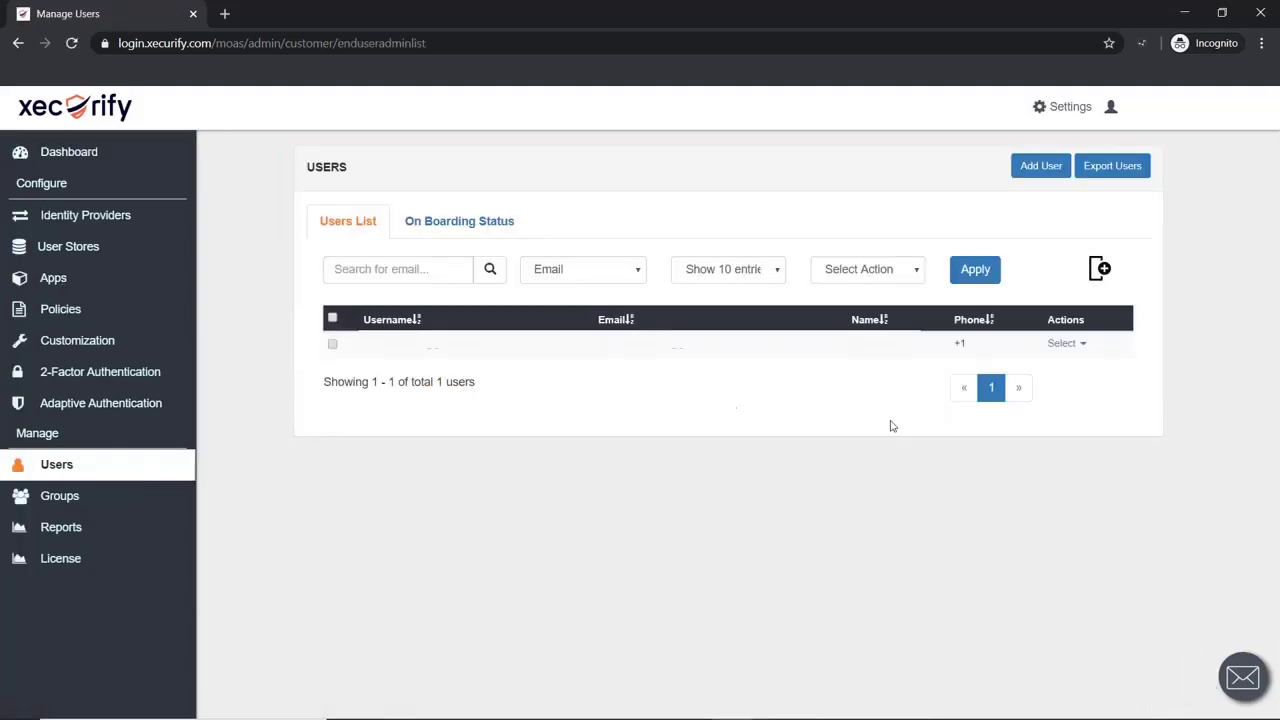
click(1040, 168)
Enter the user's e-mail, username ec2-user, and first and last name
click(494, 268)
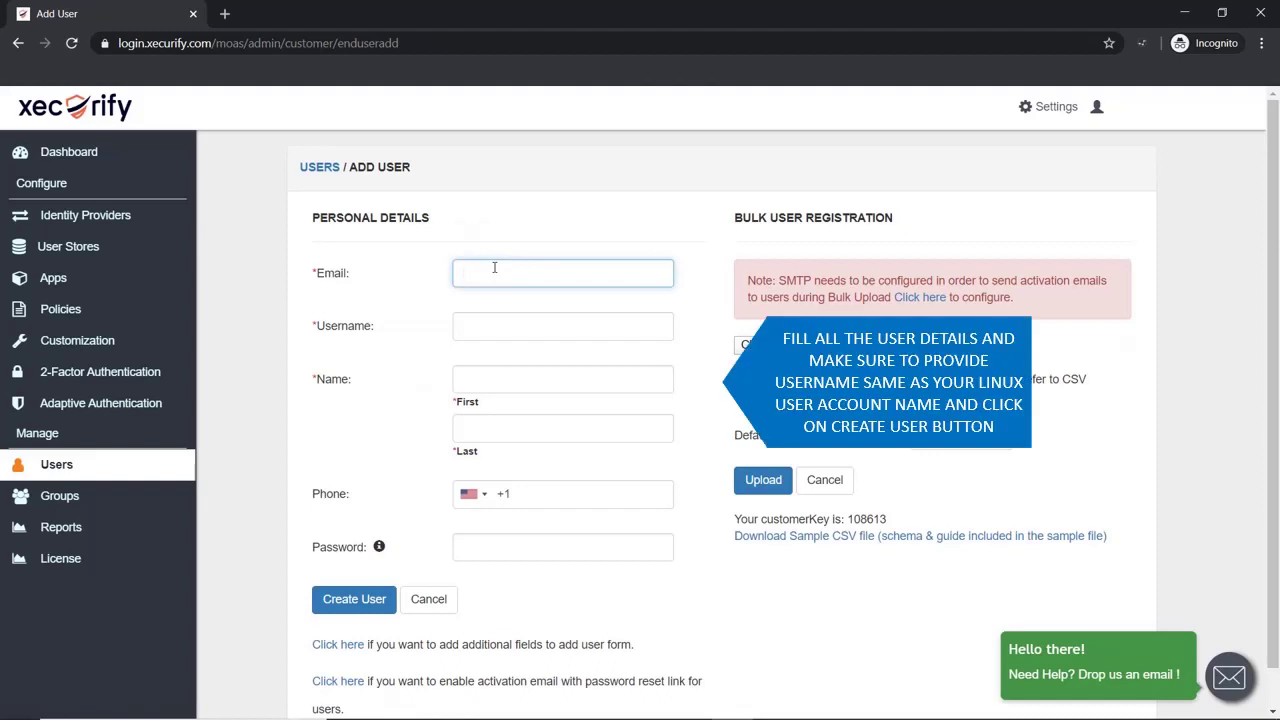
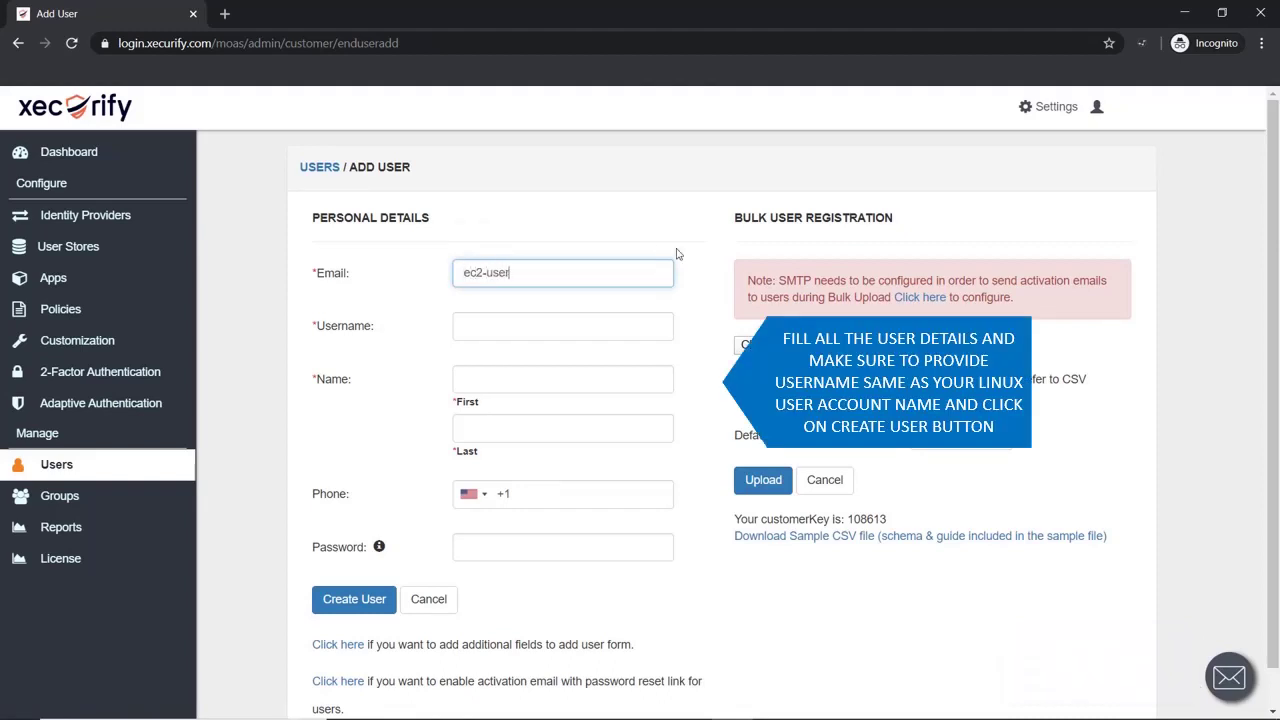
key(Tab)
key(ctrl+v)
key(BackSpace)
key(BackSpace)
key(BackSpace)
key(BackSpace)
key(BackSpace)
key(BackSpace)
key(BackSpace)
key(BackSpace)
key(BackSpace)
key(BackSpace)
key(BackSpace)
key(BackSpace)
key(BackSpace)
key(BackSpace)
key(BackSpace)
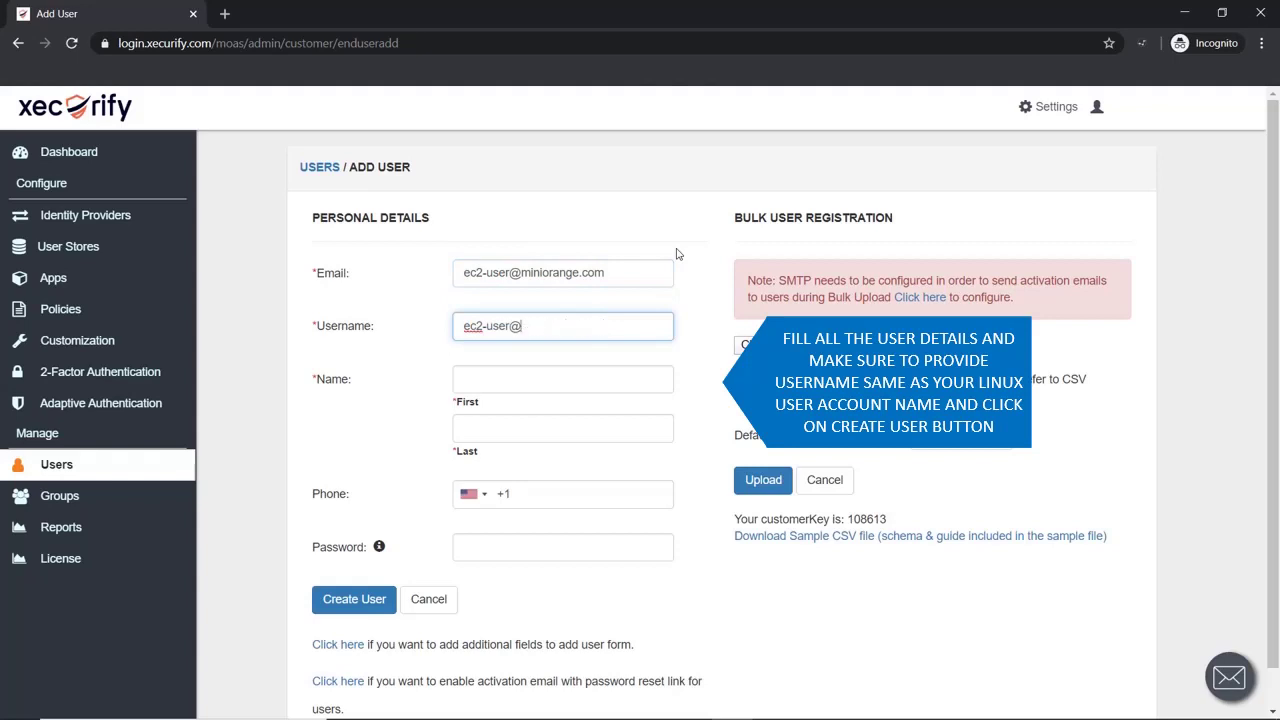
click(508, 382)
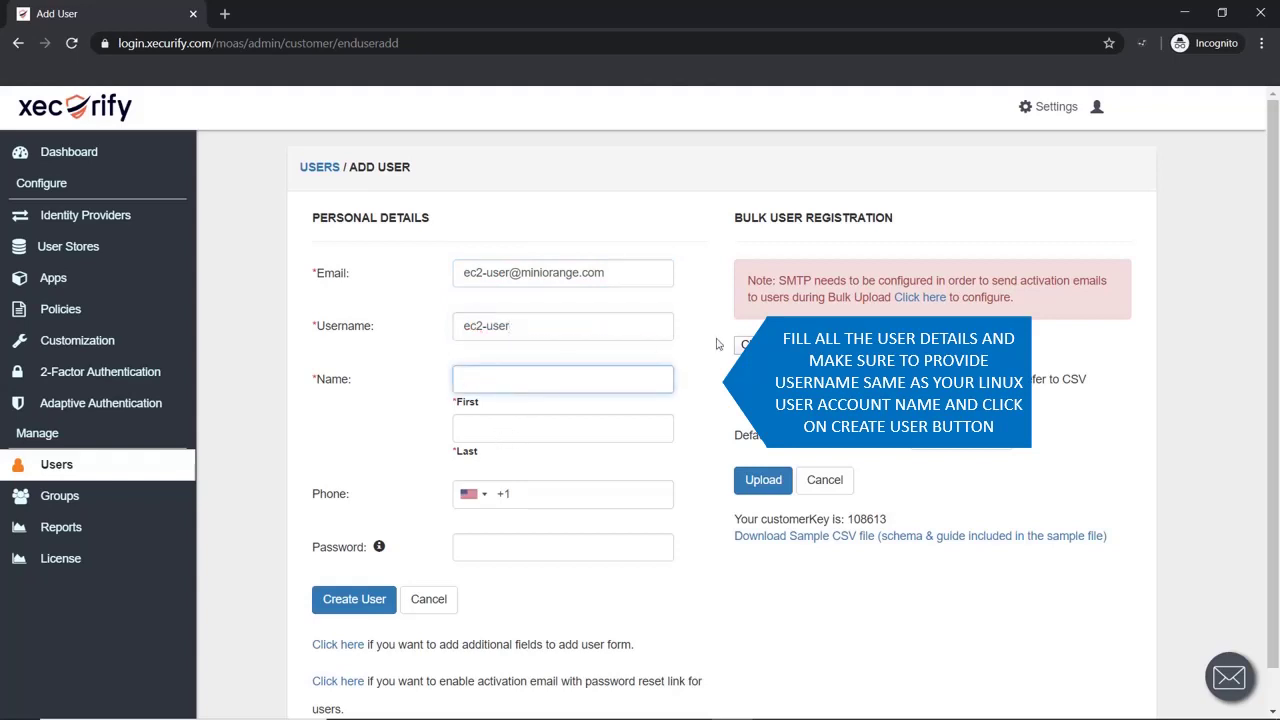
text(ecuserf)
key(Tab)
text(ecuserf)
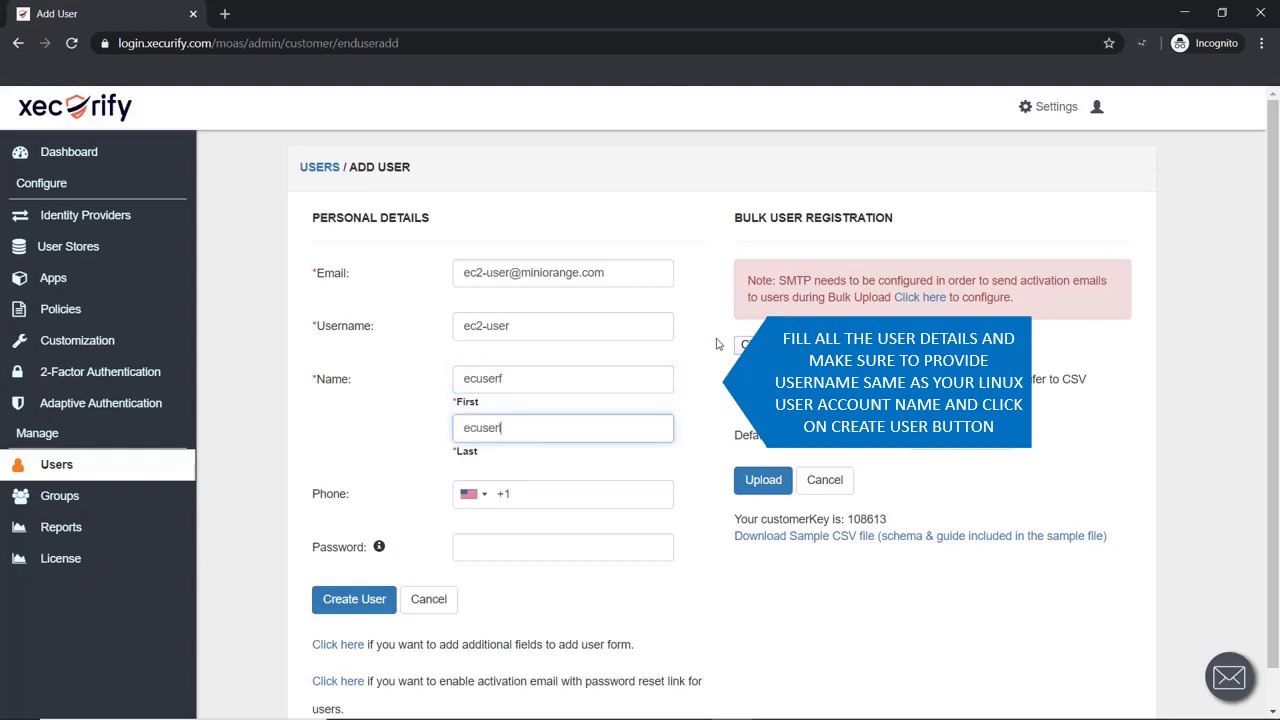
Set the phone country code to +9, enter a password, and create the user
click(544, 493)
key(BackSpace)
text(9)
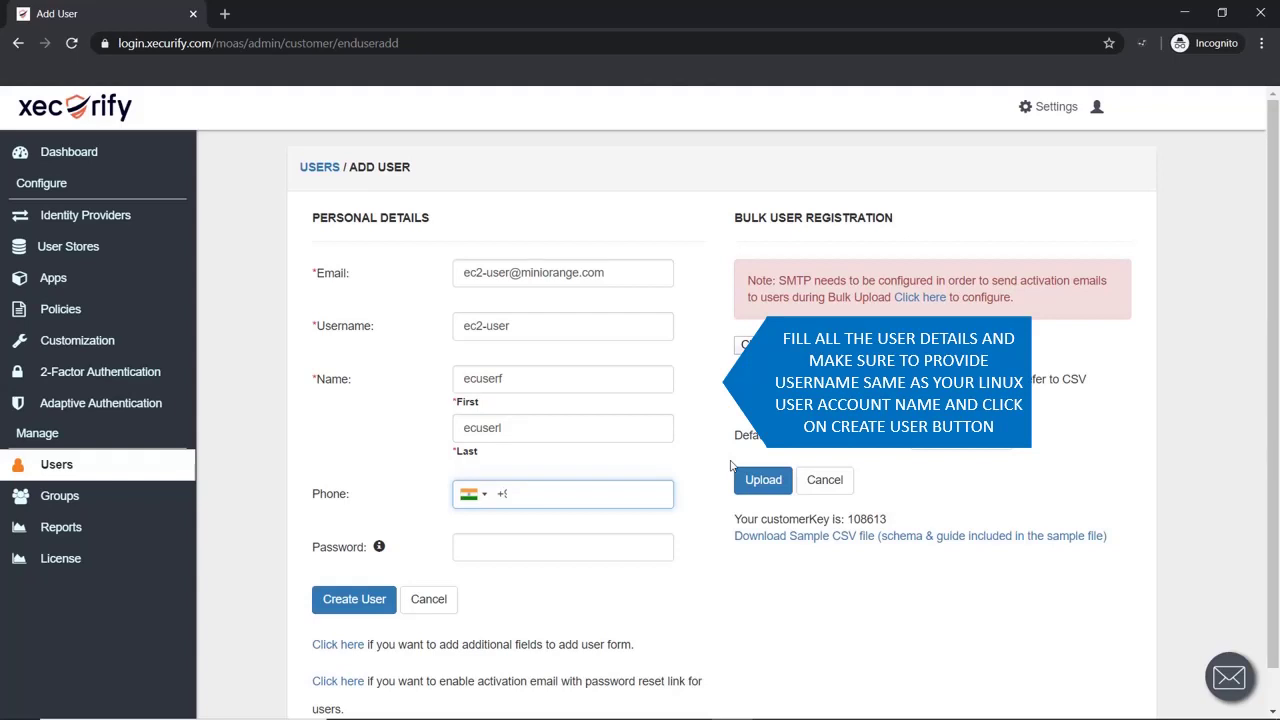
click(563, 548)
text(••••)
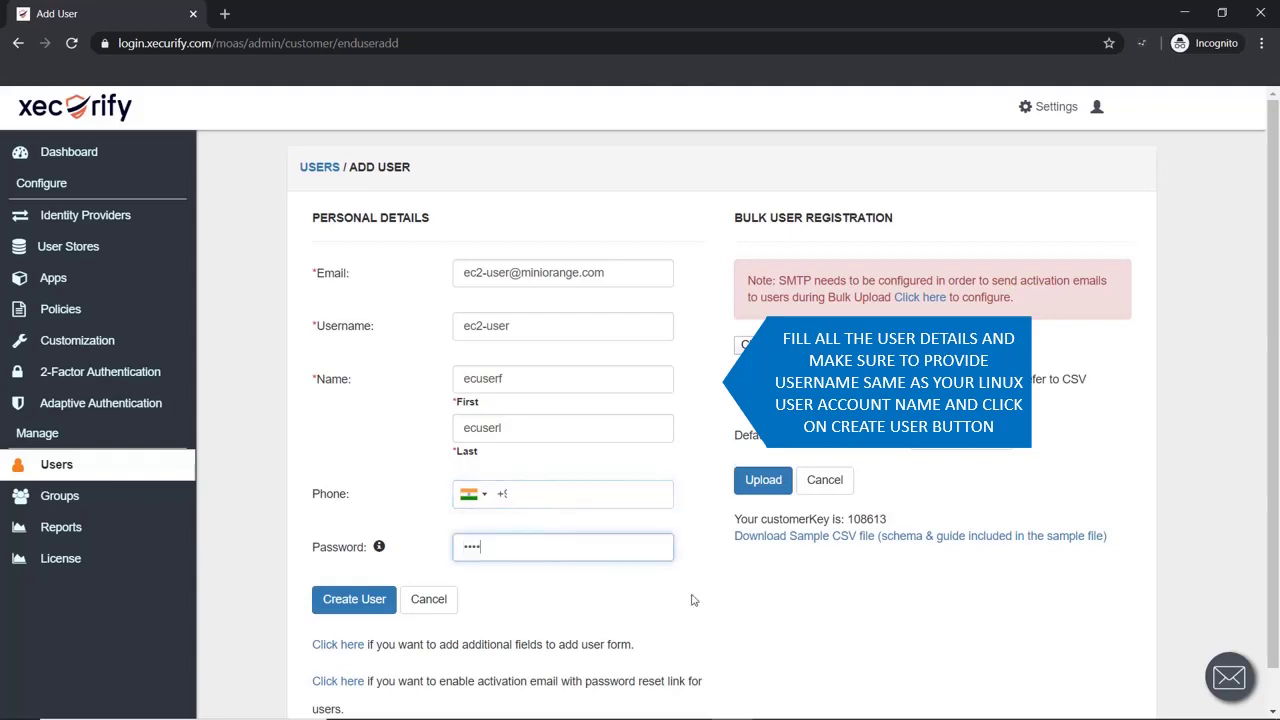
click(355, 600)
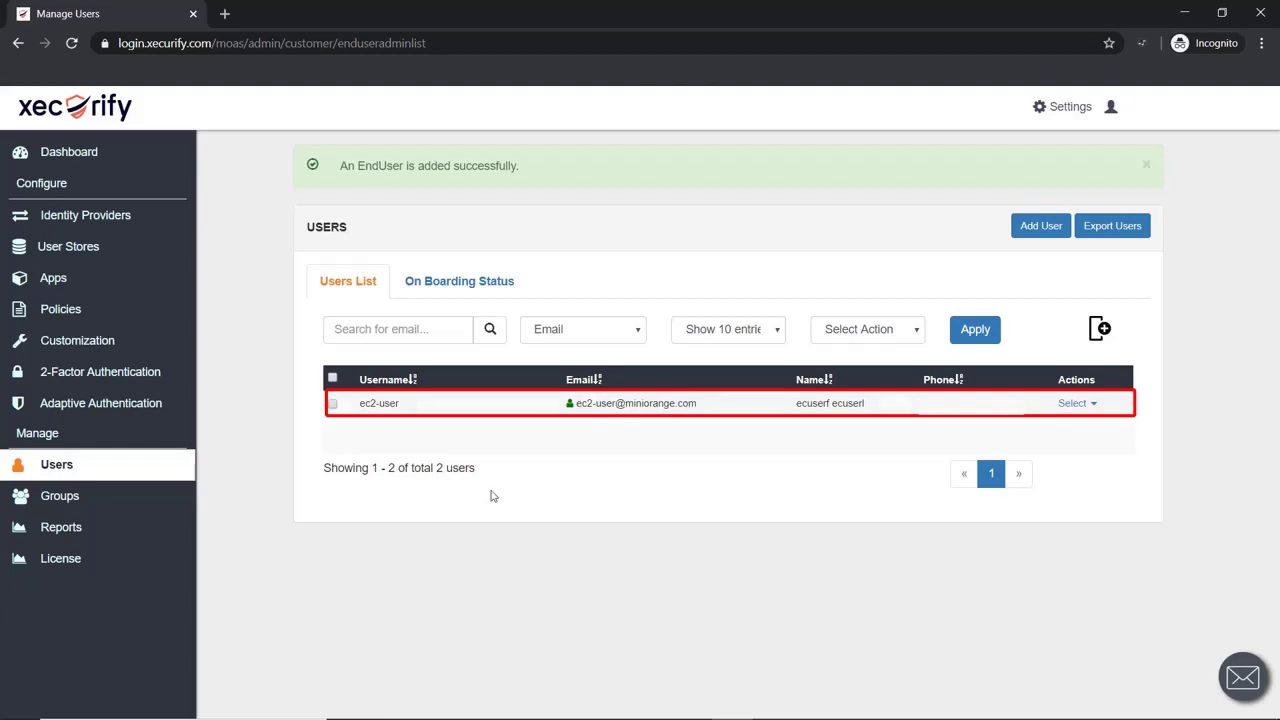
Enable Organization Name (kiran) in Branding Configuration and save the branding settings
mouse_move(160, 345)
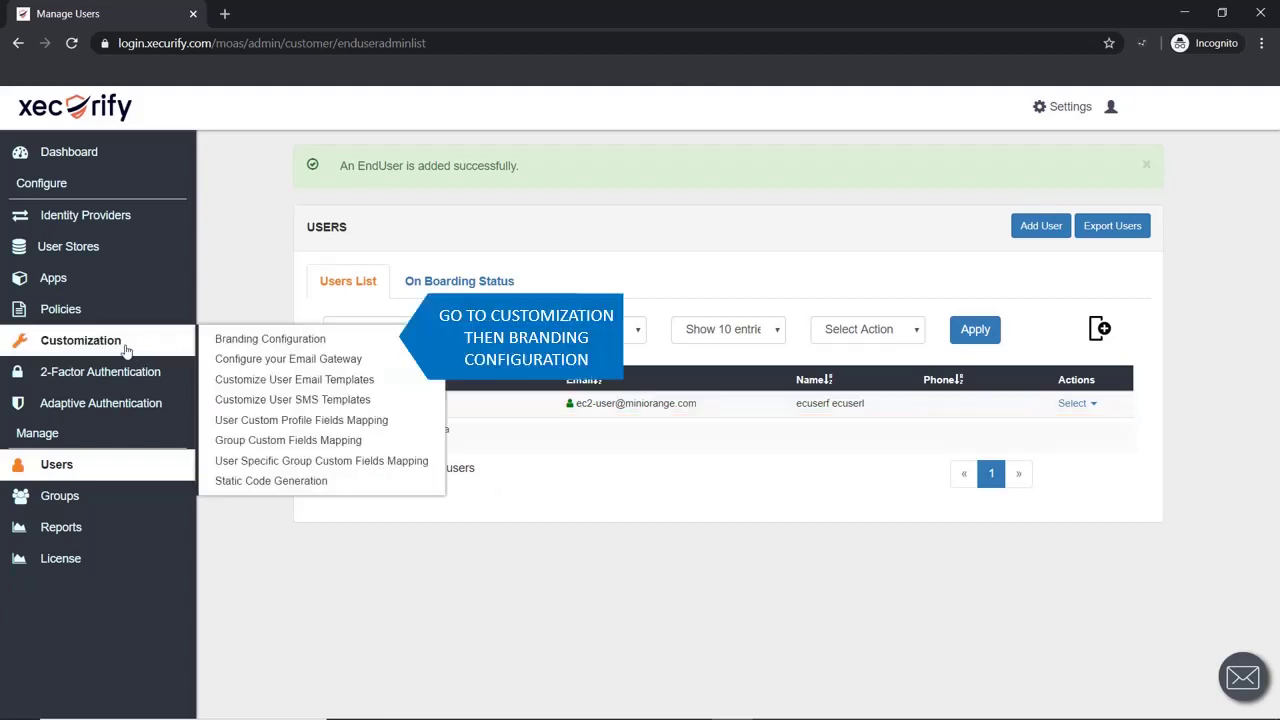
click(234, 345)
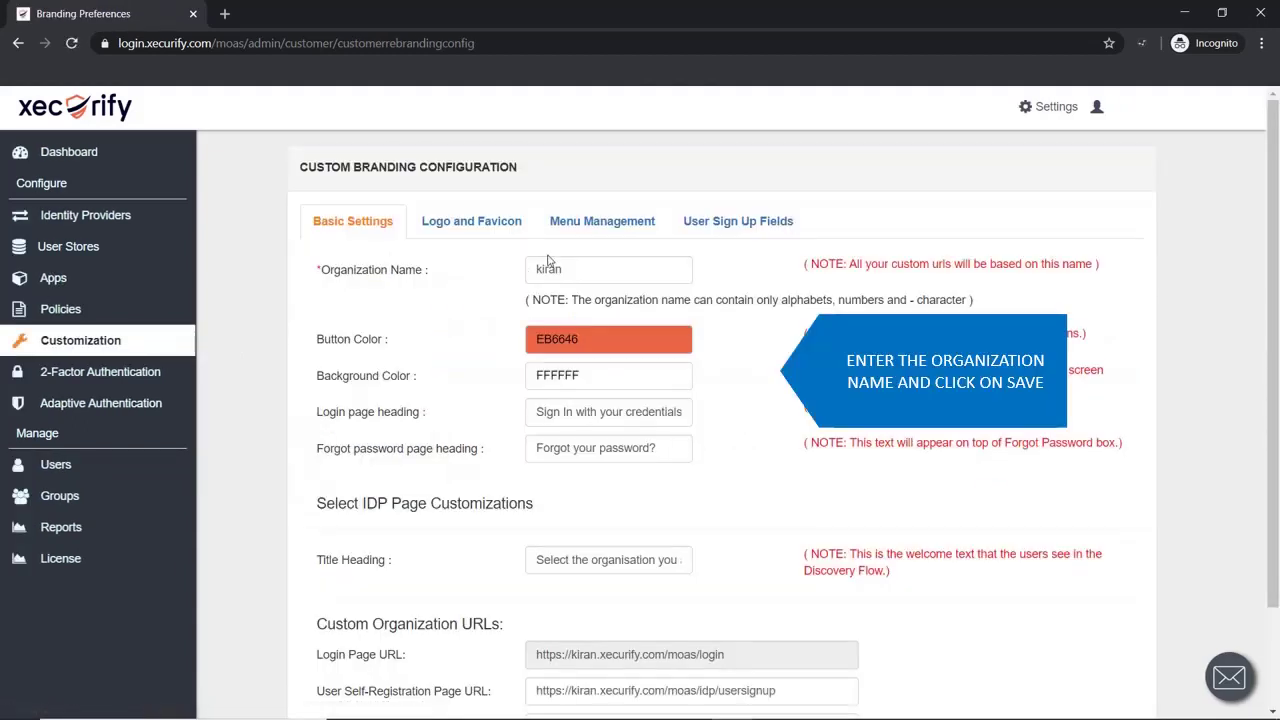
click(571, 272)
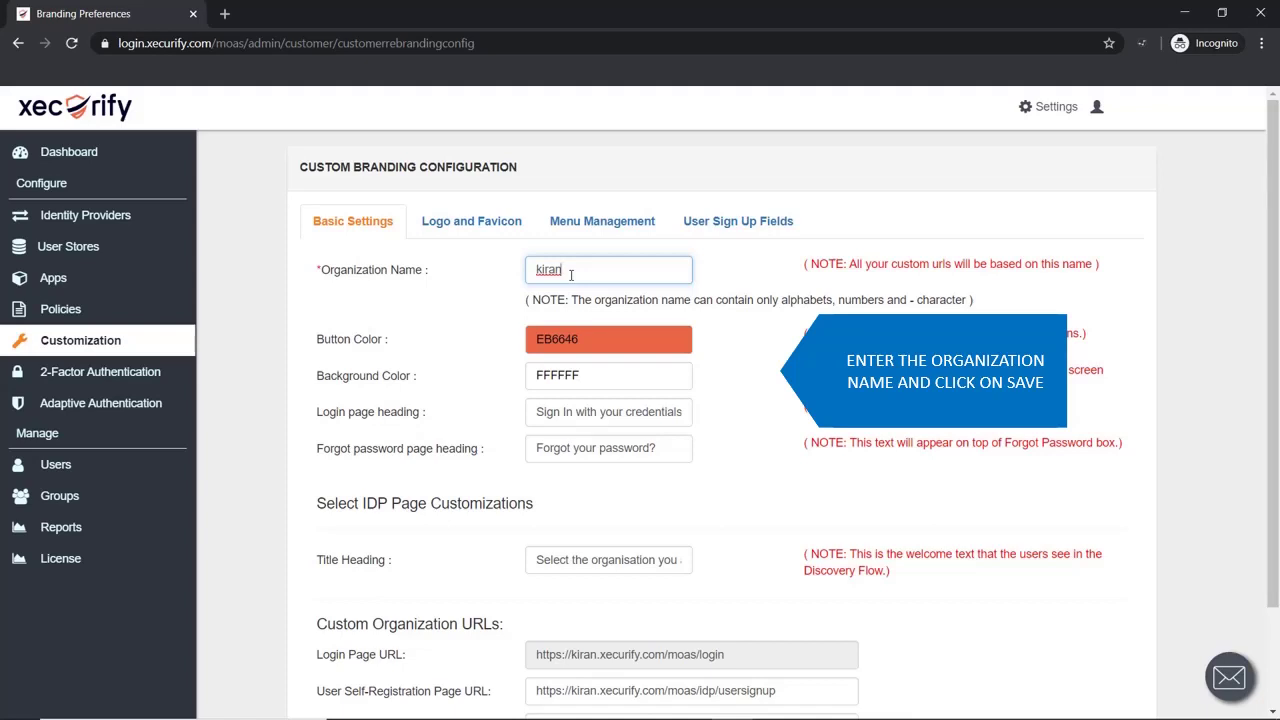
scroll(757, 461, down, 1)
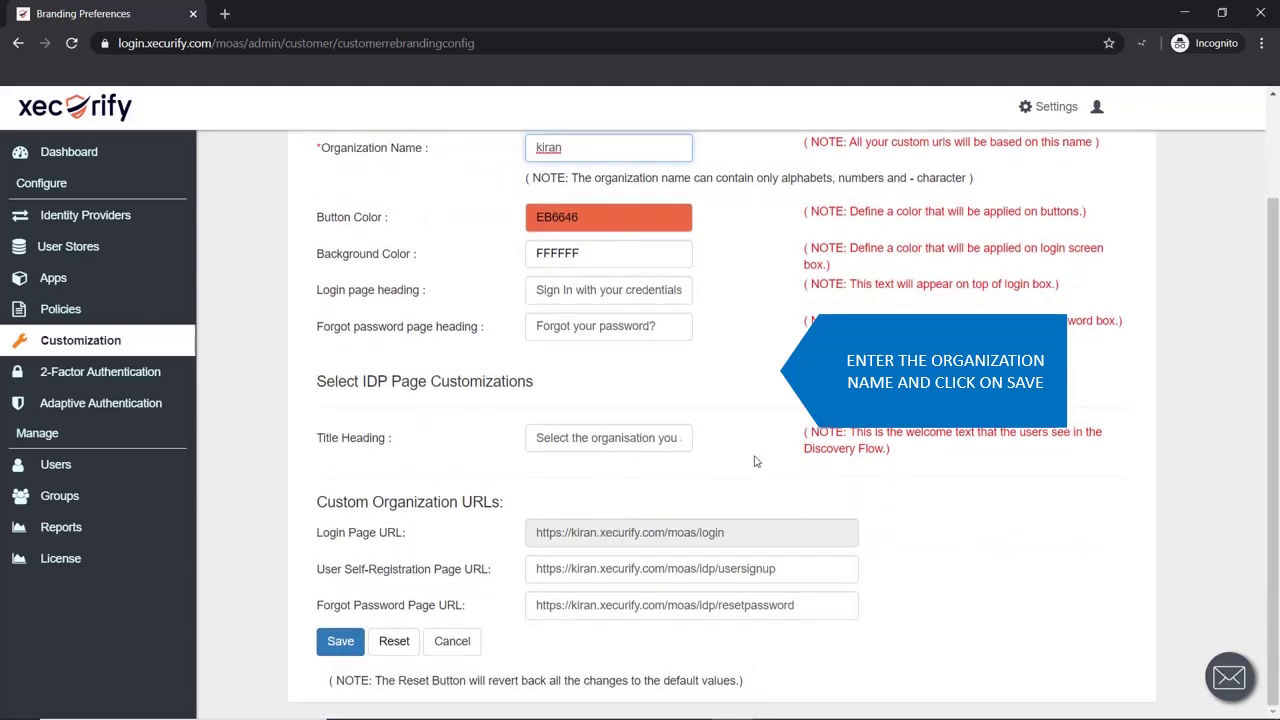
click(340, 645)
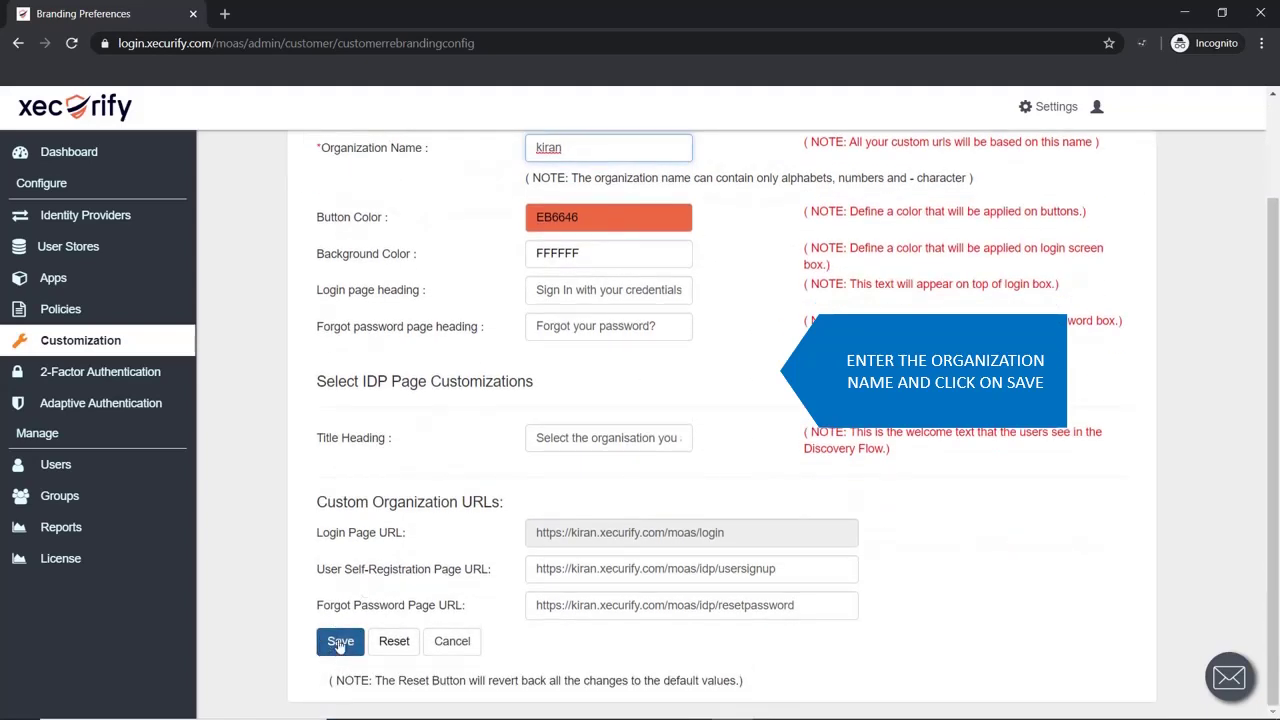
click(340, 643)
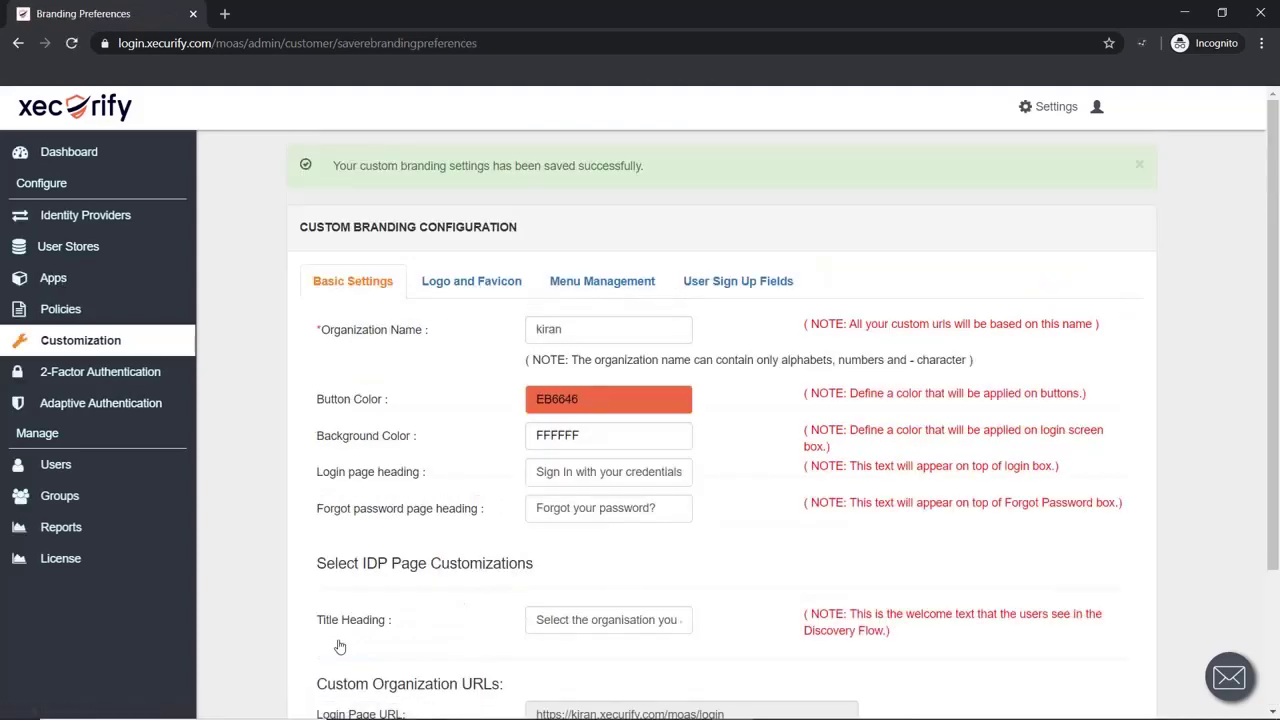
Copy the kiran.xecurify.com/moas/login URL from the branding settings page
scroll(624, 587, down, 2)
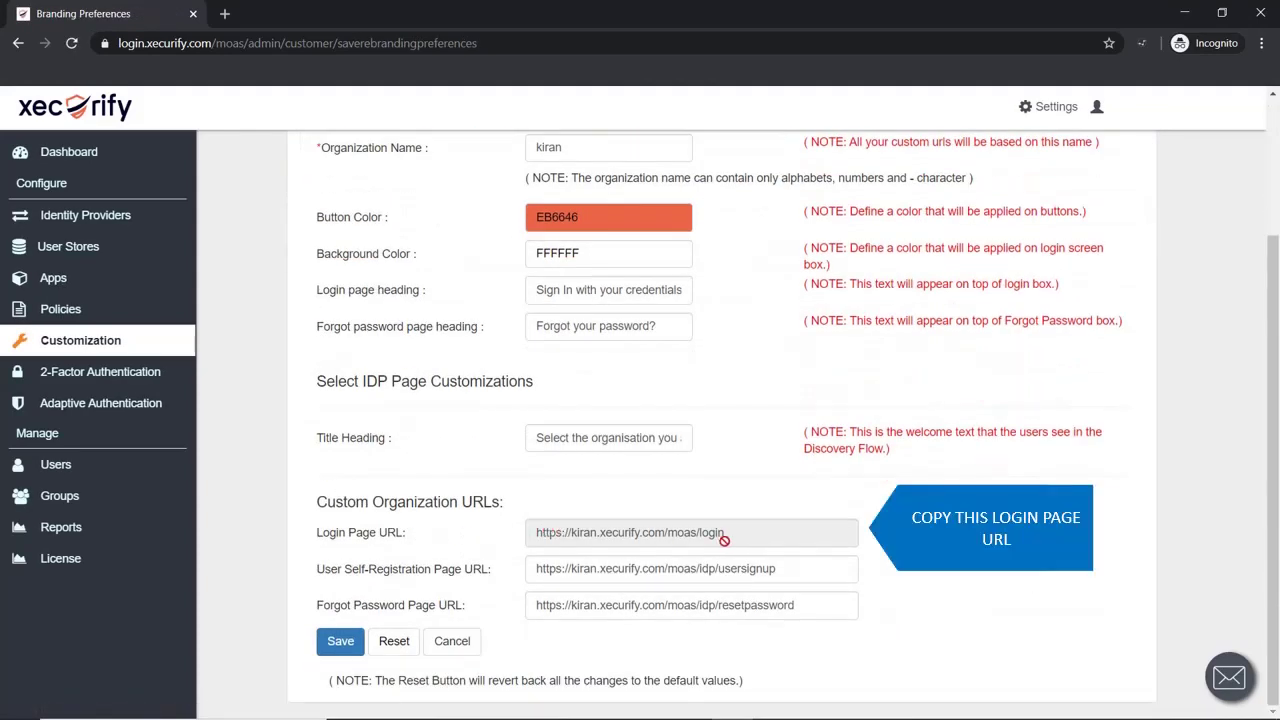
drag(727, 532, 529, 535)
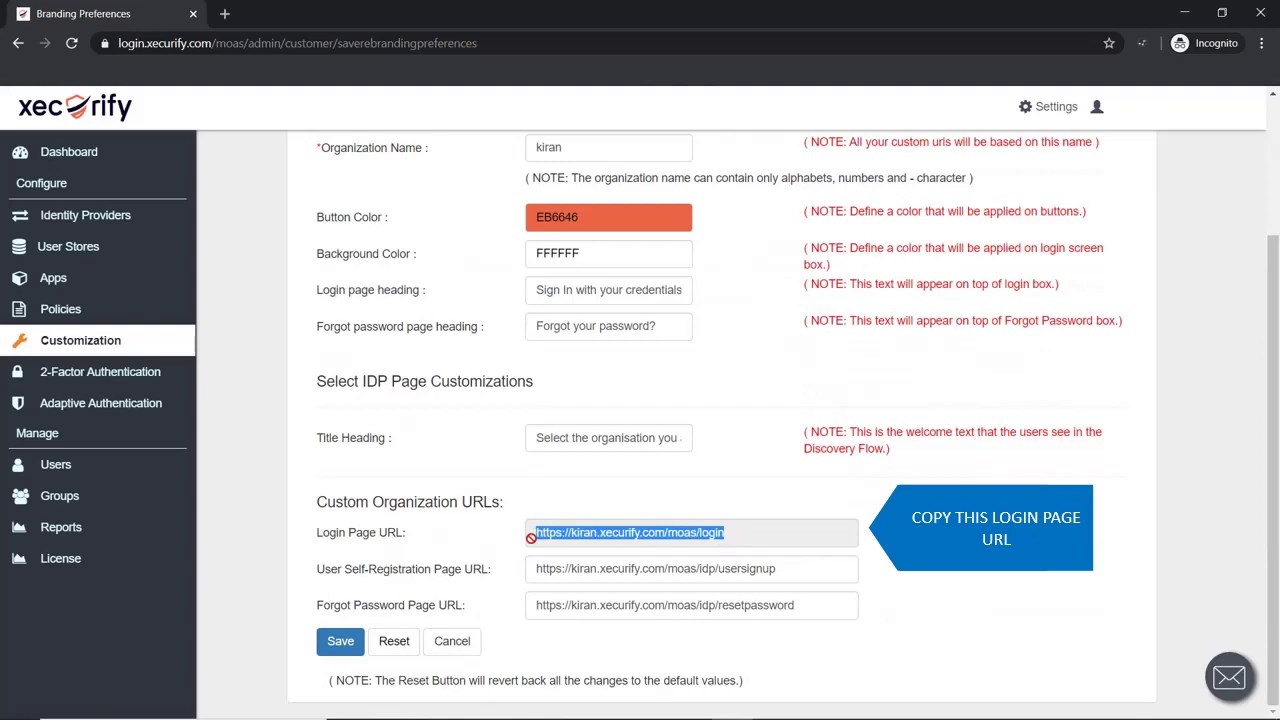
right_click(604, 539)
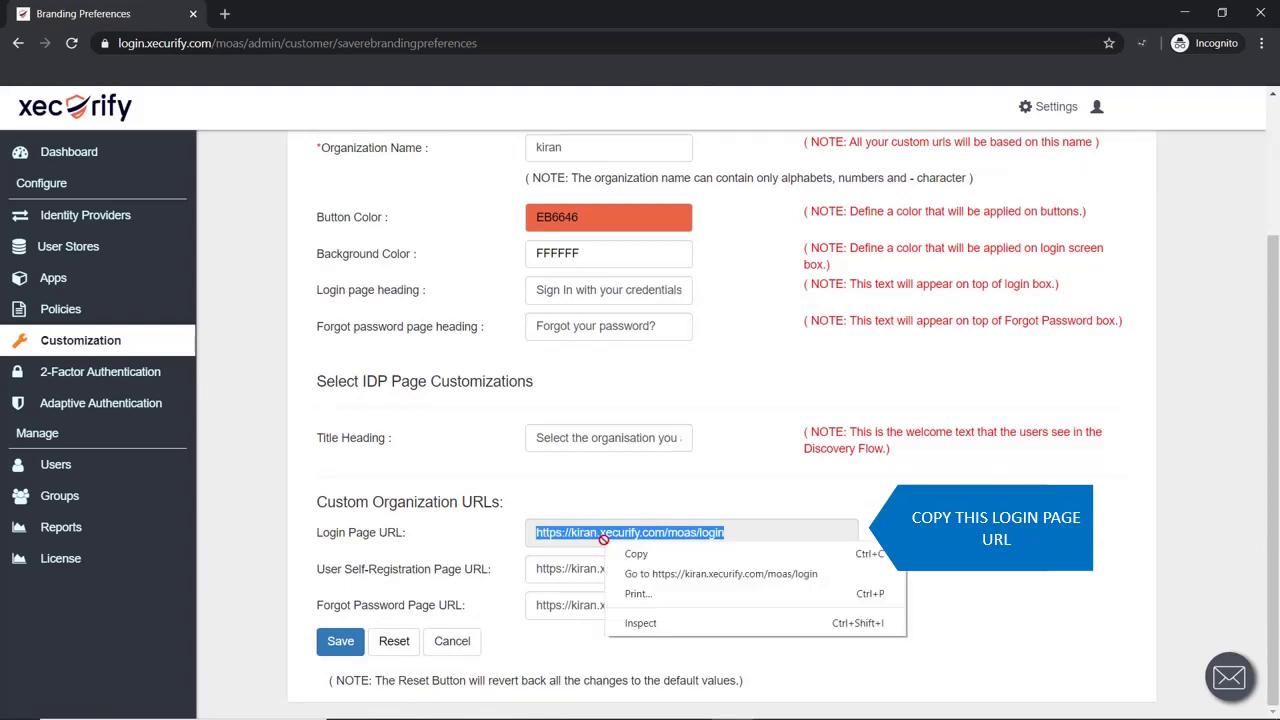
click(623, 555)
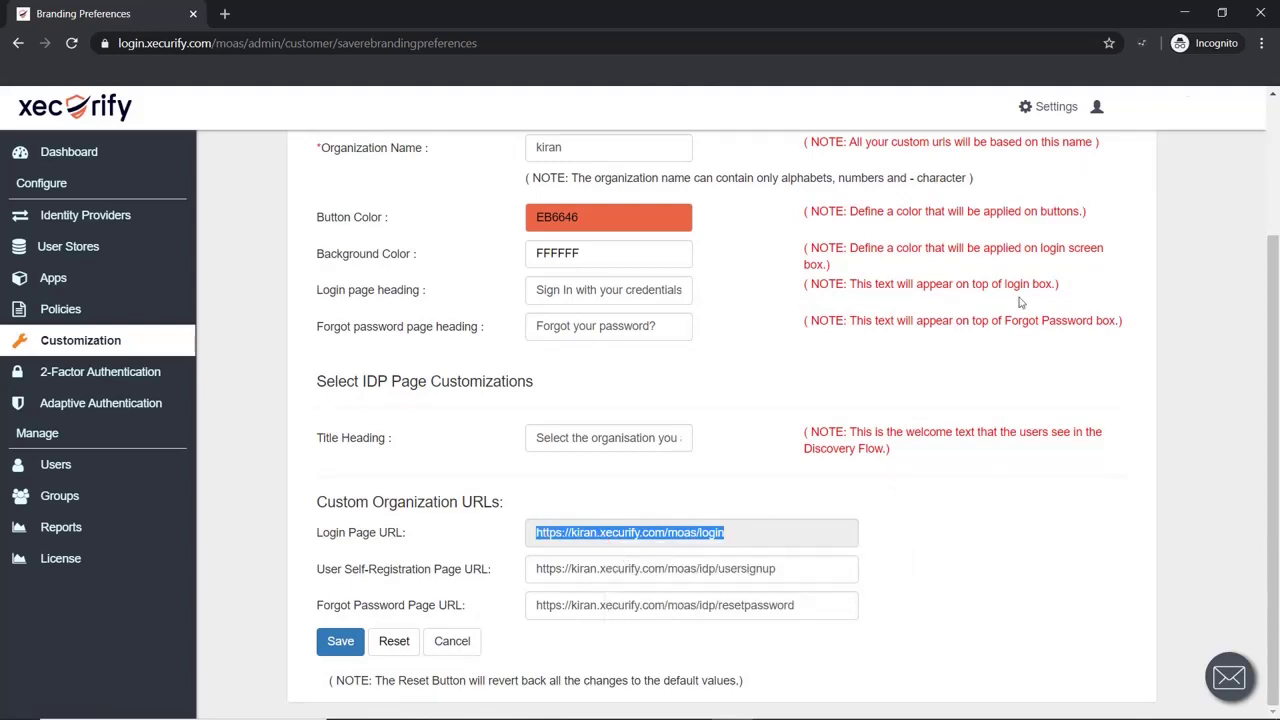
Sign out of the admin account and paste the login URL into the address bar
click(1190, 95)
click(1180, 225)
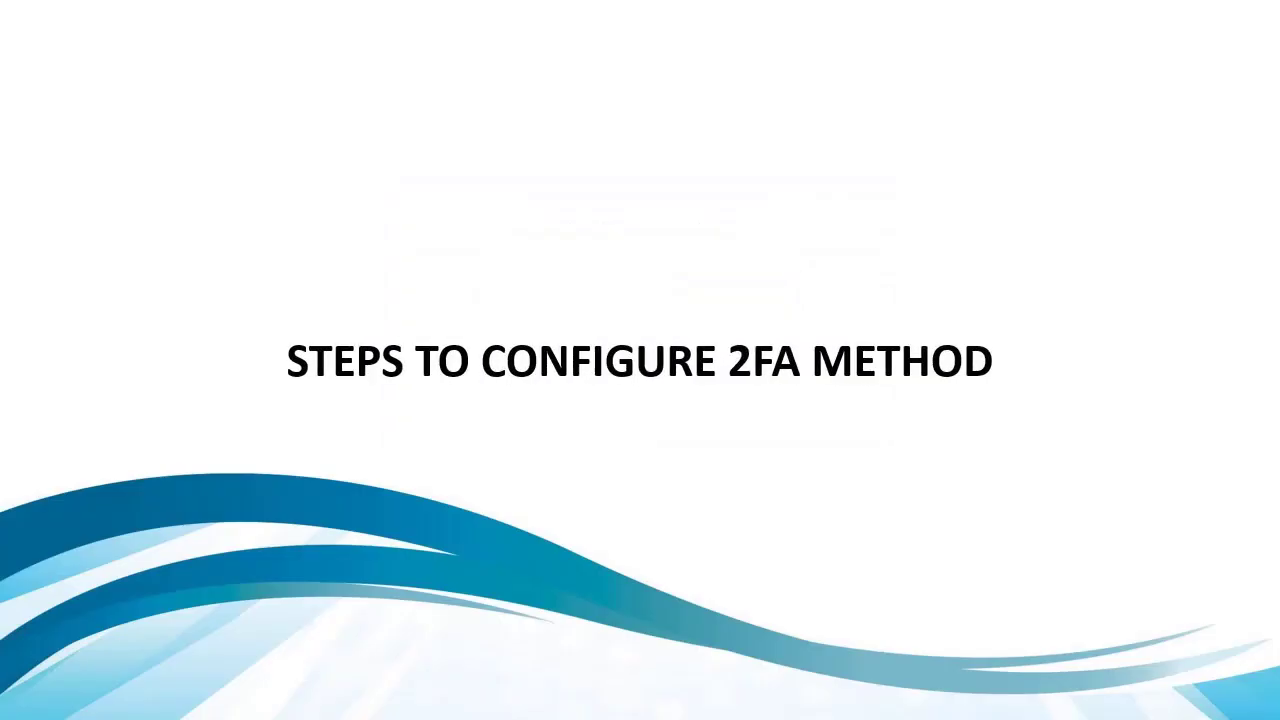
key(ctrl+v)
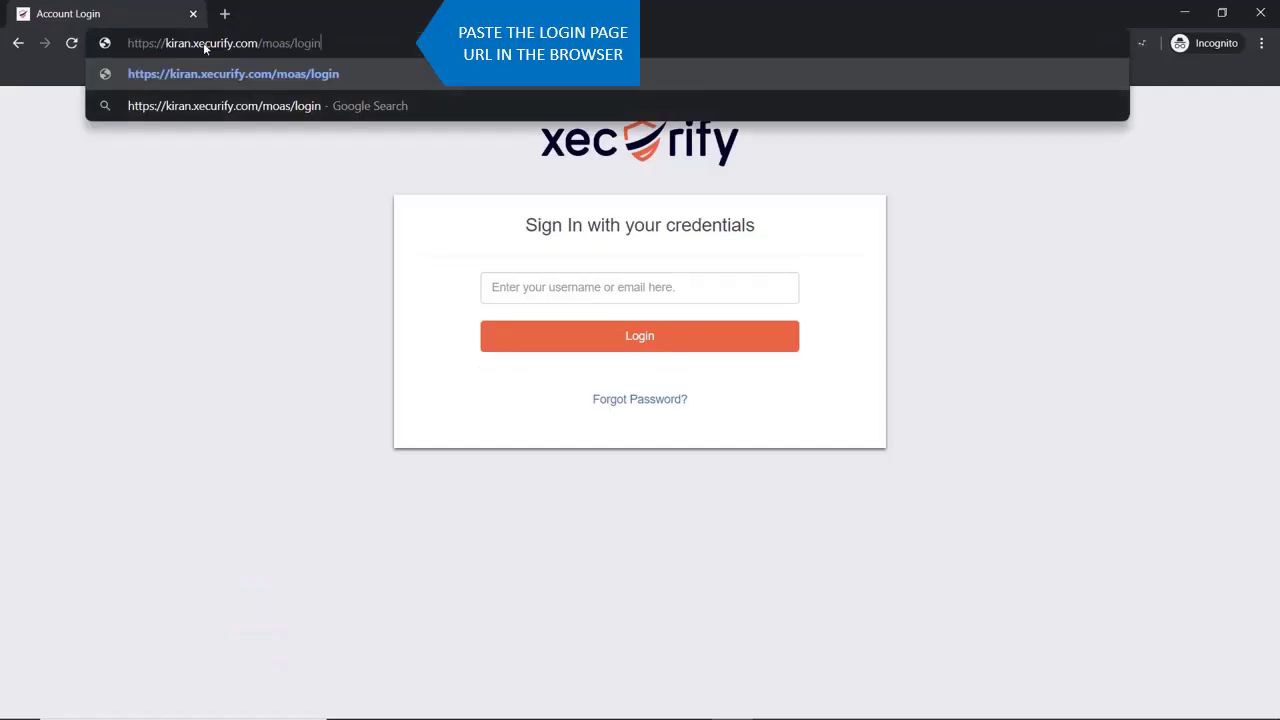
Load the kiran.xecurify.com login page and sign in as end user ec2-user
key(Return)
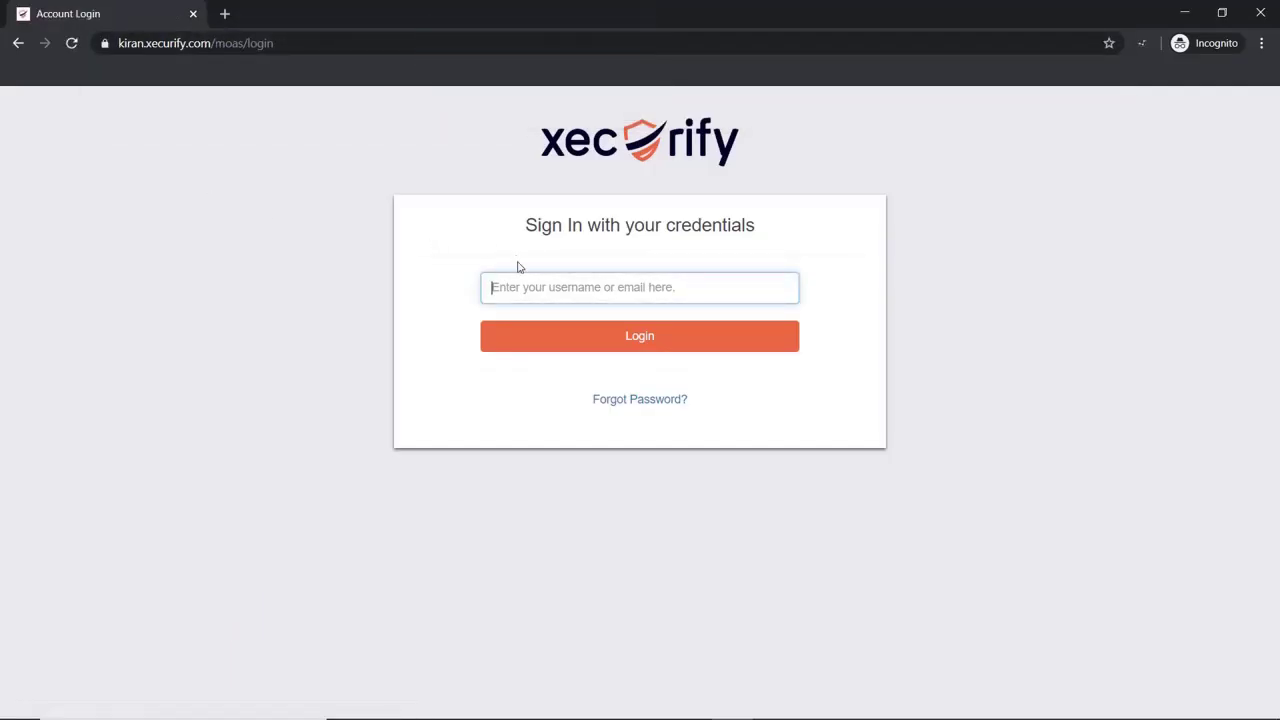
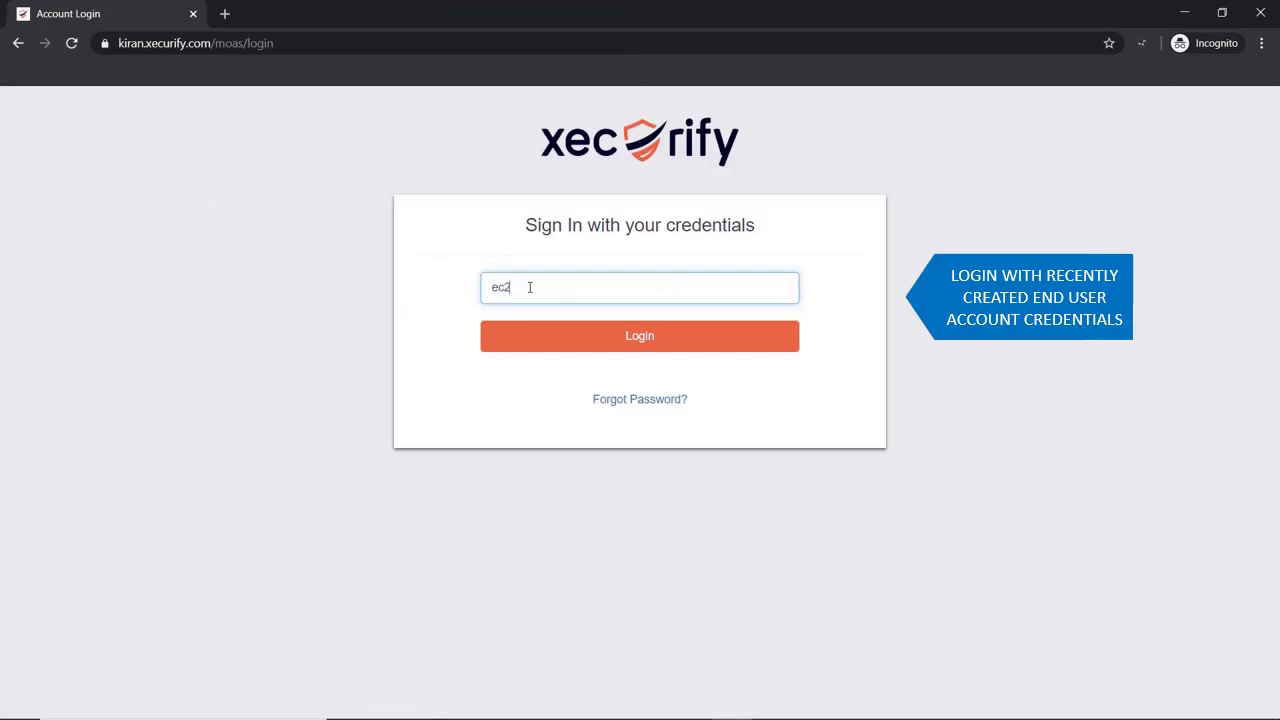
key(Return)
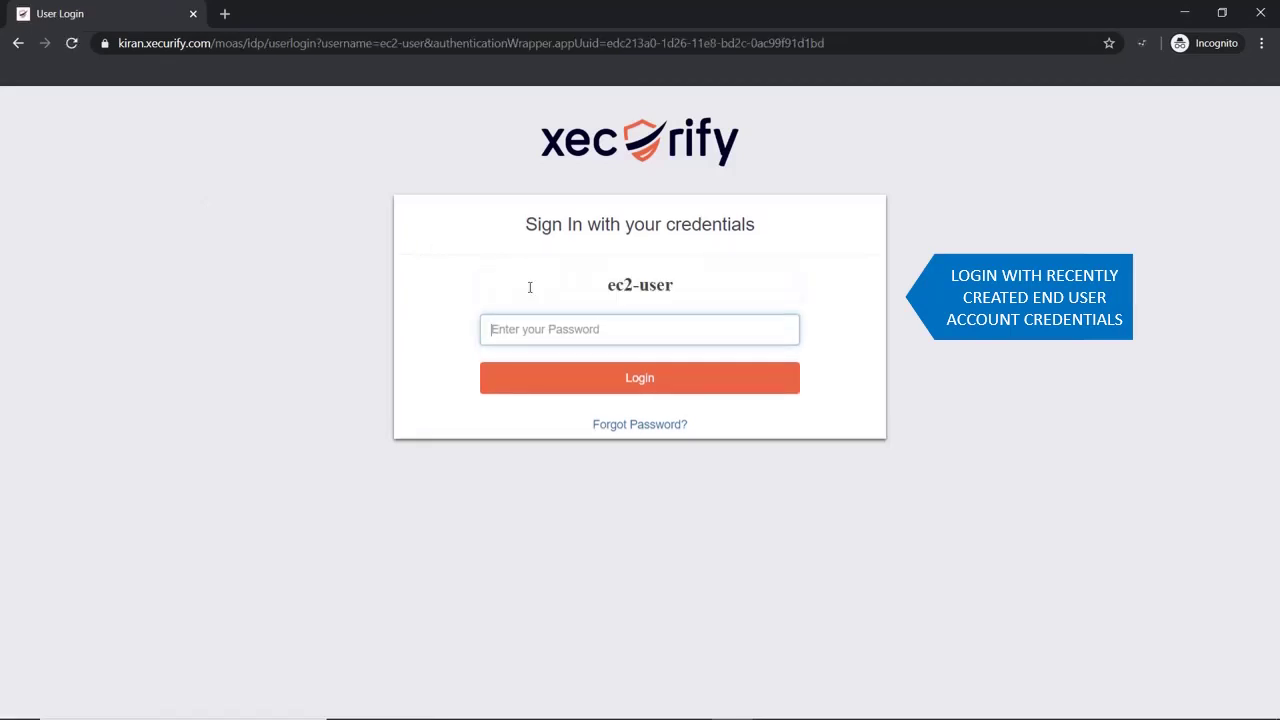
key(Return)
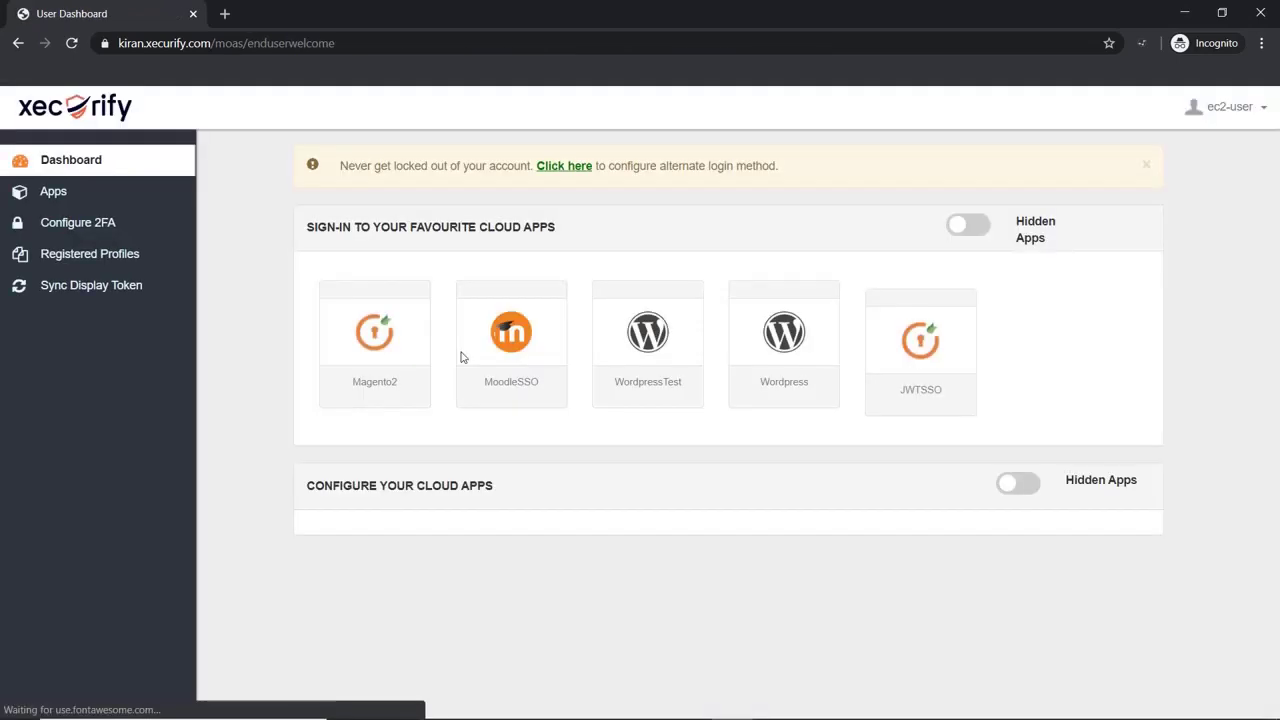
Browse the second-factor methods under Configure 2FA and reconfigure OTP over SMS
click(115, 228)
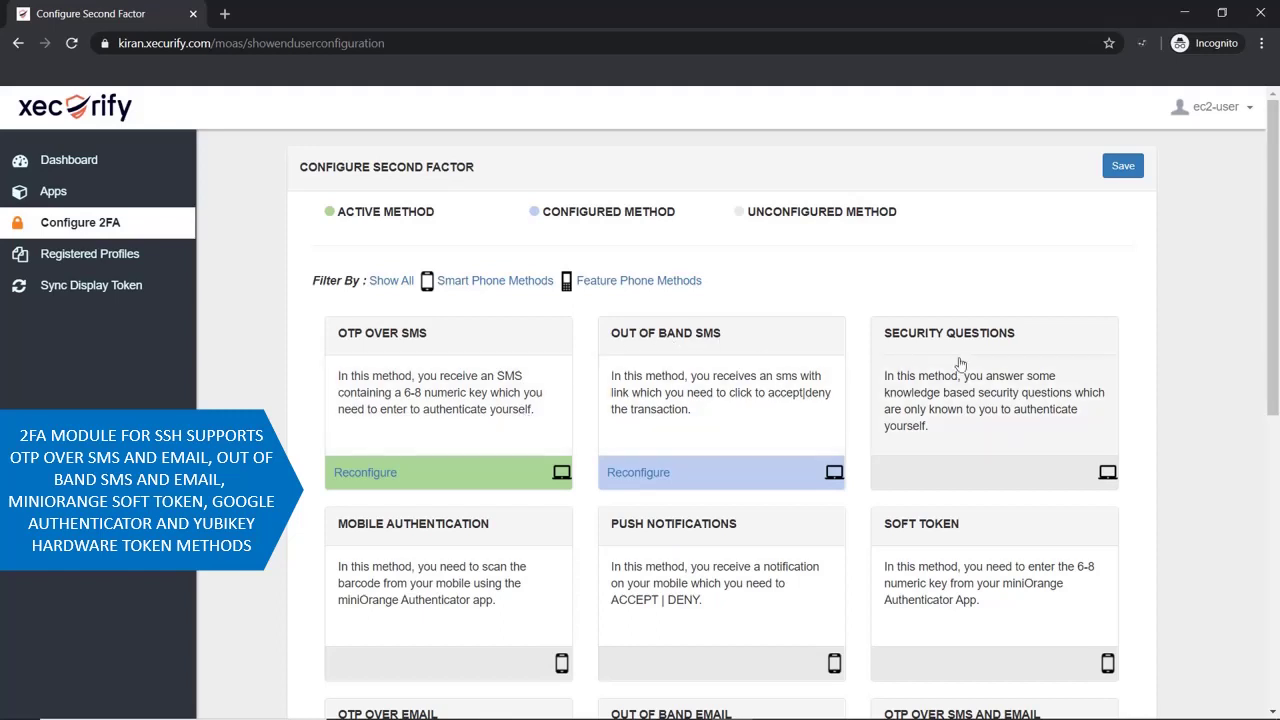
scroll(966, 363, down, 1)
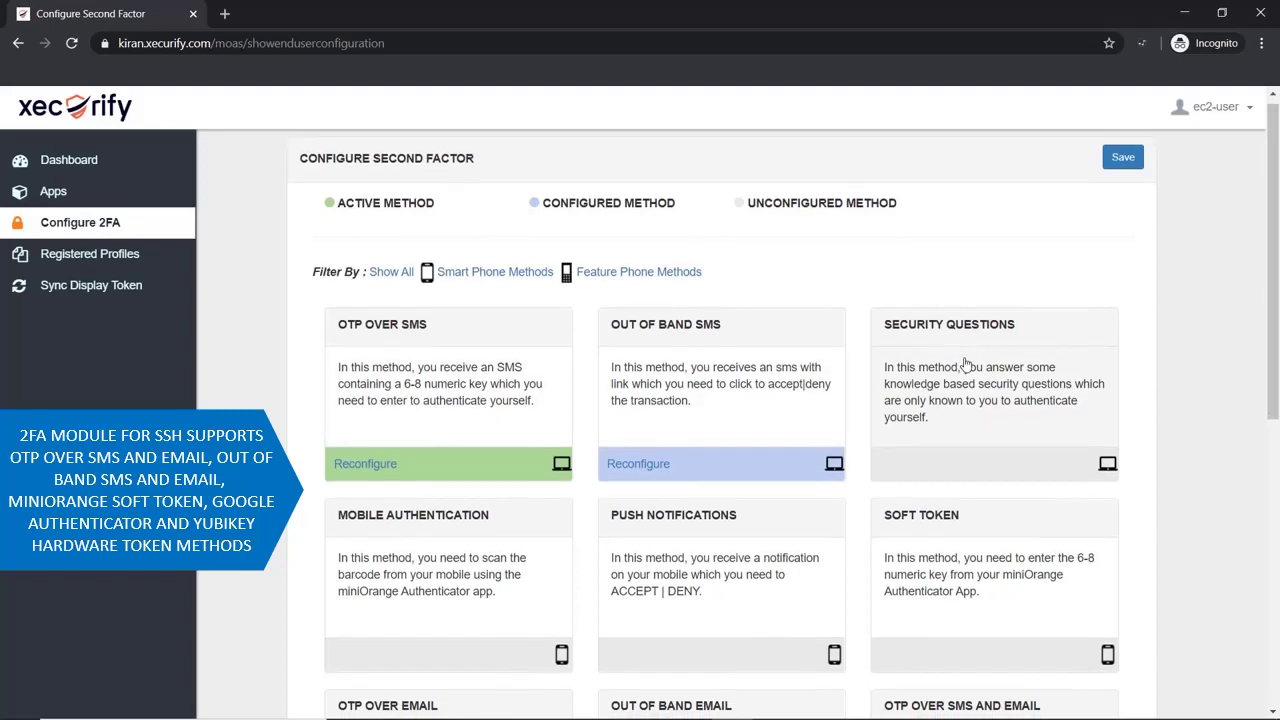
scroll(966, 363, down, 2)
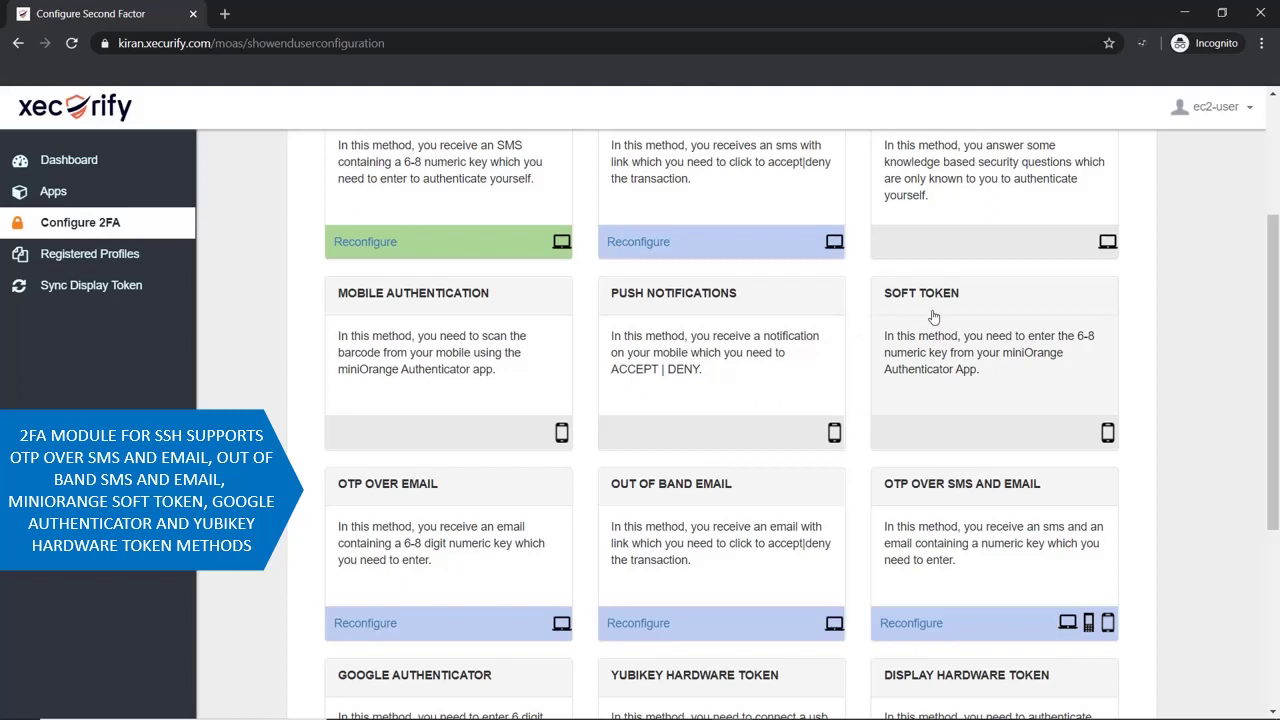
scroll(933, 317, down, 2)
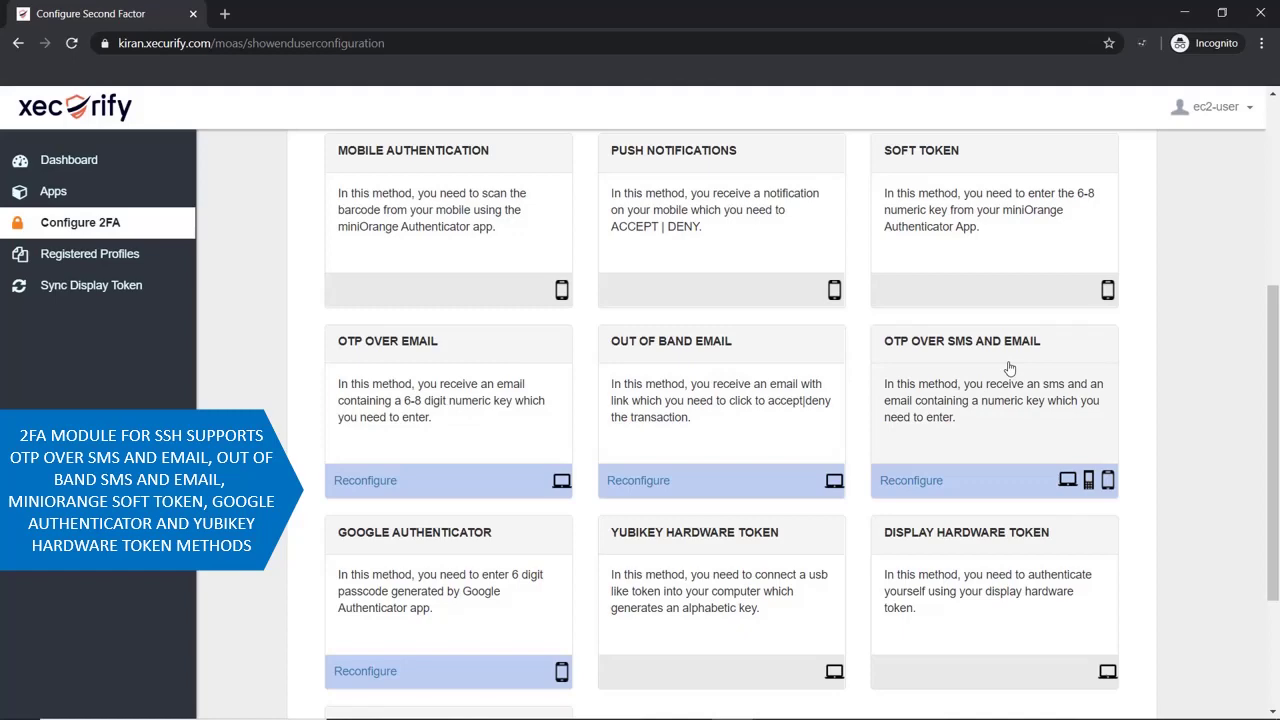
scroll(386, 414, down, 1)
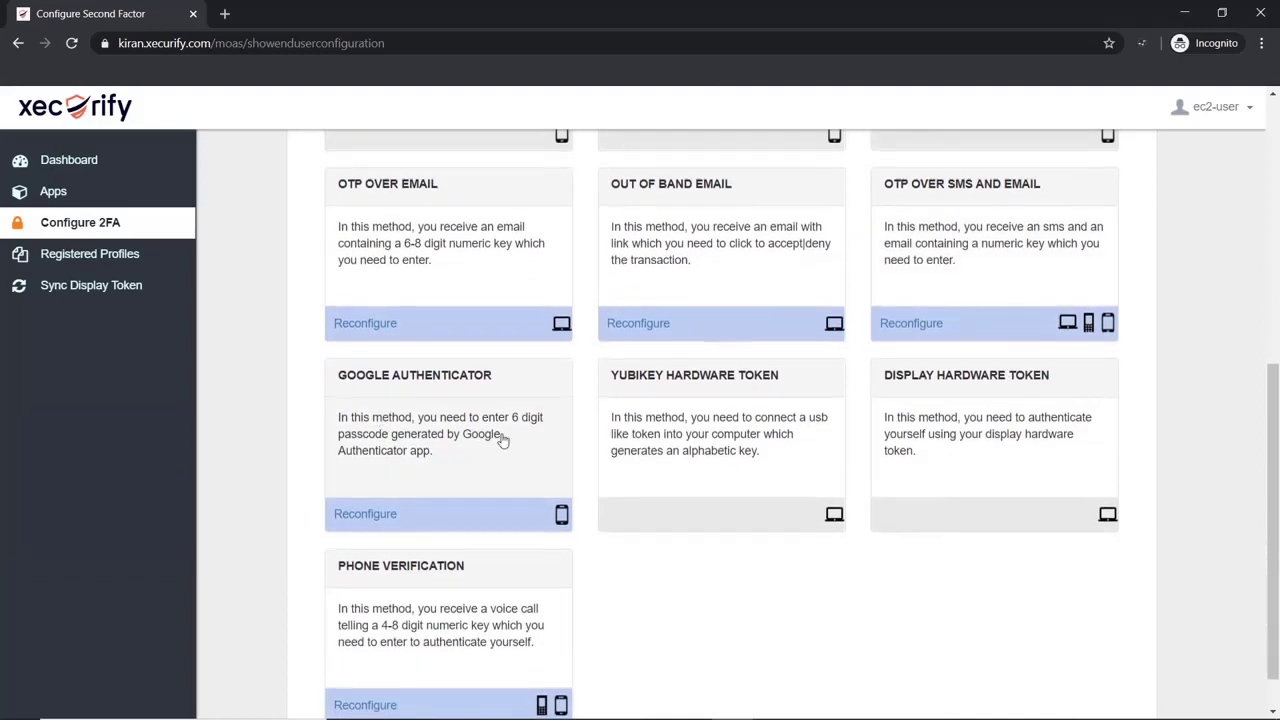
scroll(503, 440, up, 4)
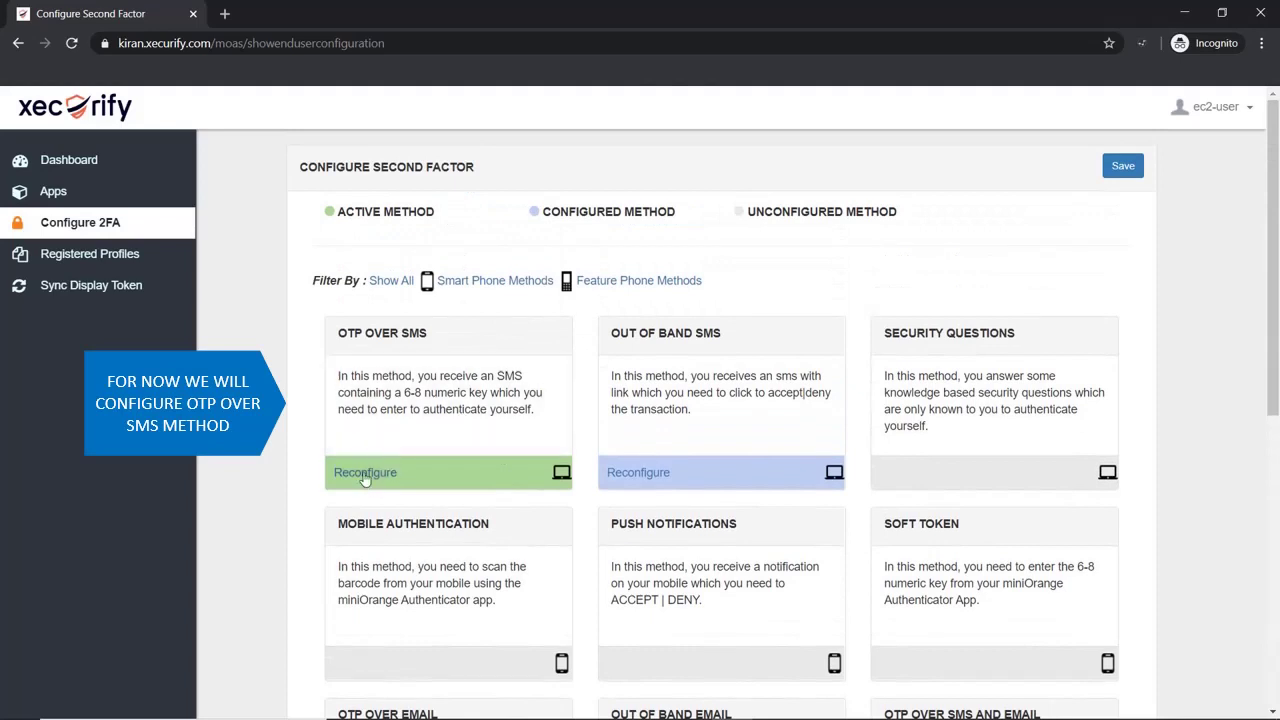
click(364, 476)
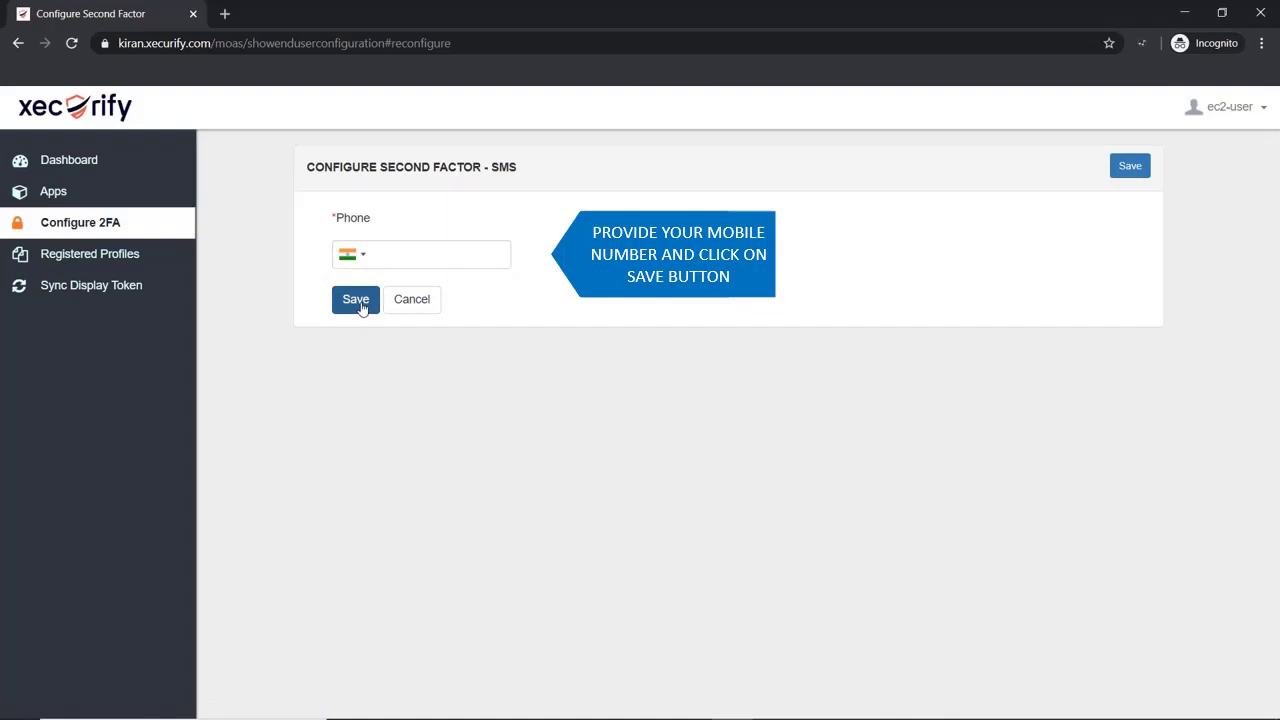
Save the OTP over SMS phone number setting
click(357, 301)
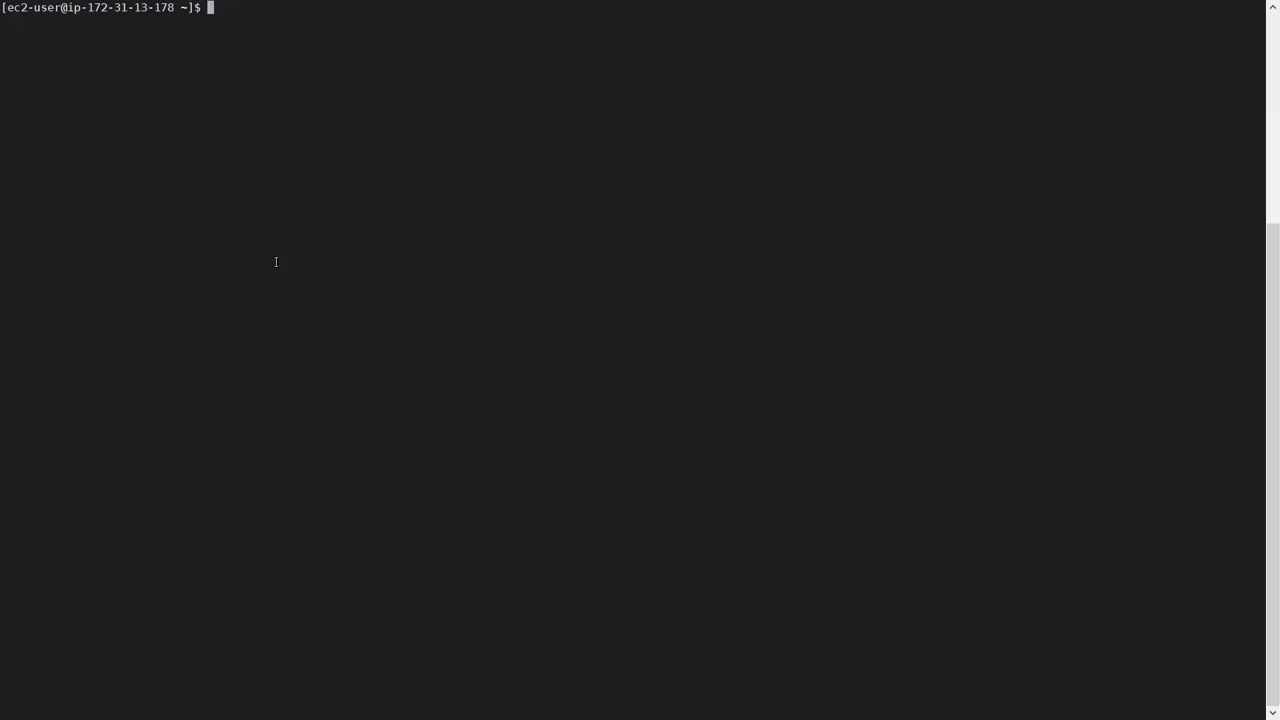
Become root with sudo su and install the jq and curl packages with yum
text(sudo su)
key(Return)
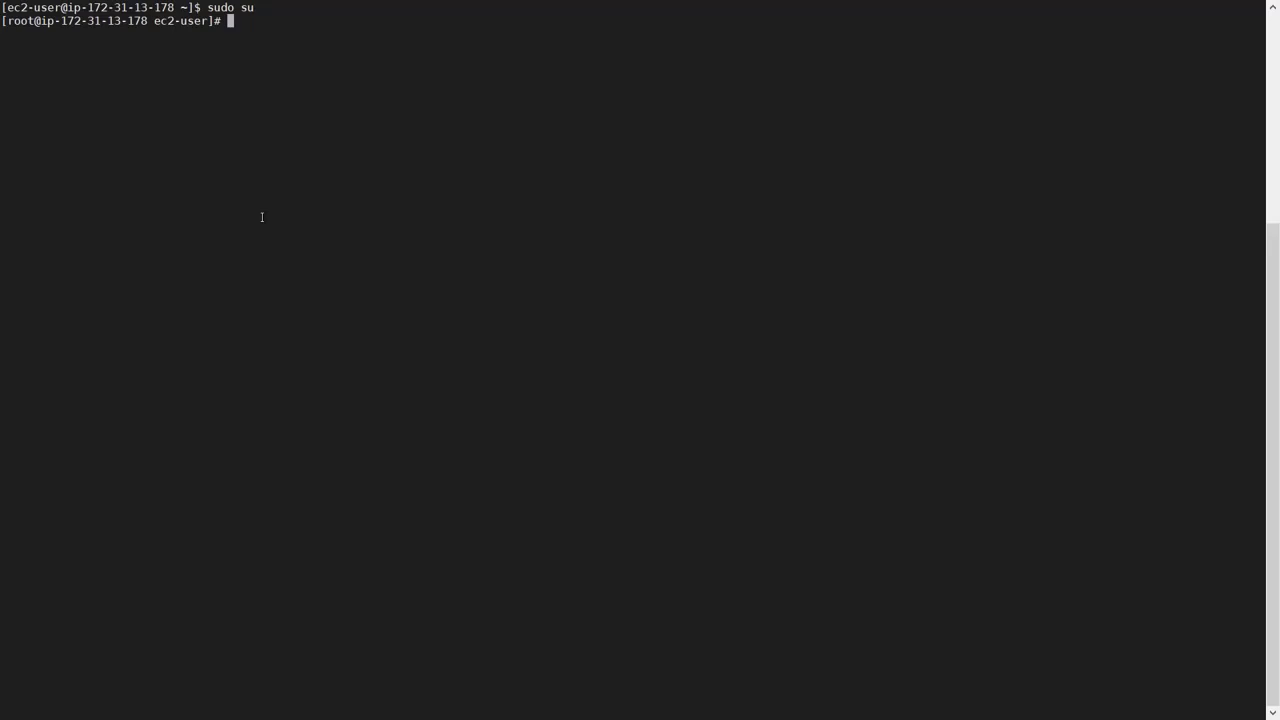
text(yum install jq)
key(Return)
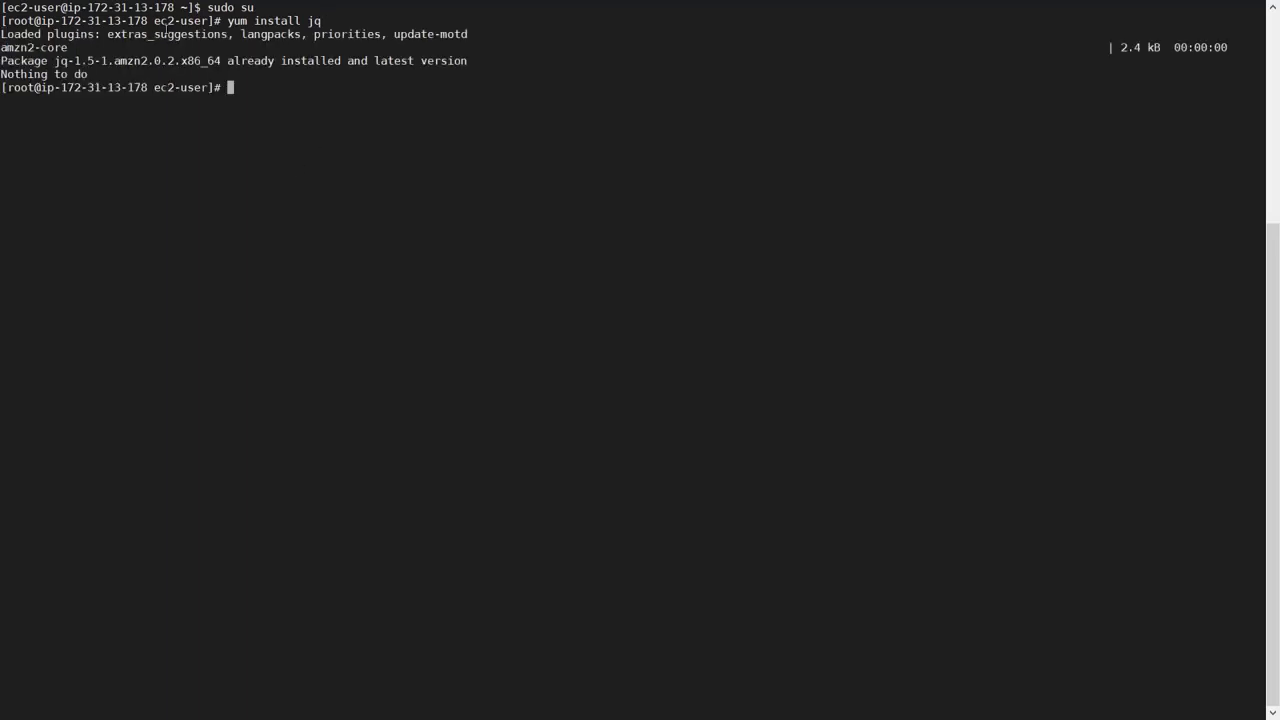
text(yum install curl)
key(Return)
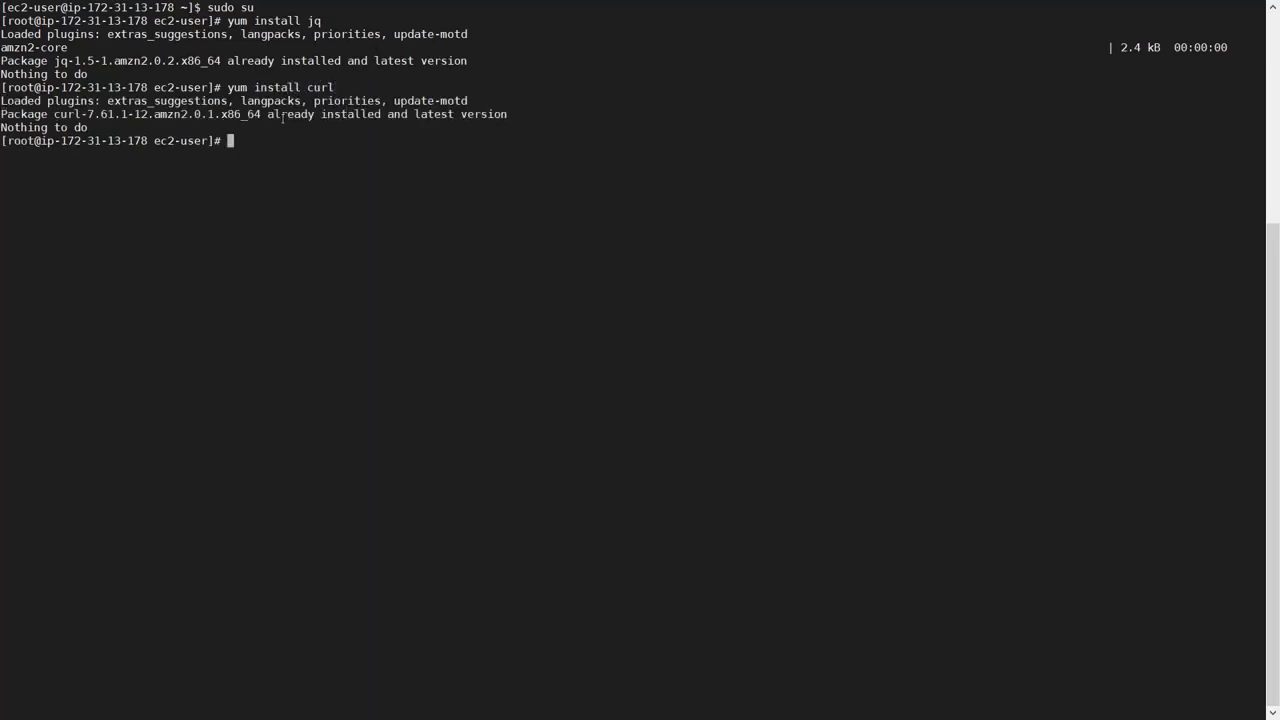
Install mo-ssh into /usr/local/bin with the miniOrange account credentials, then clear the terminal
text(ba)
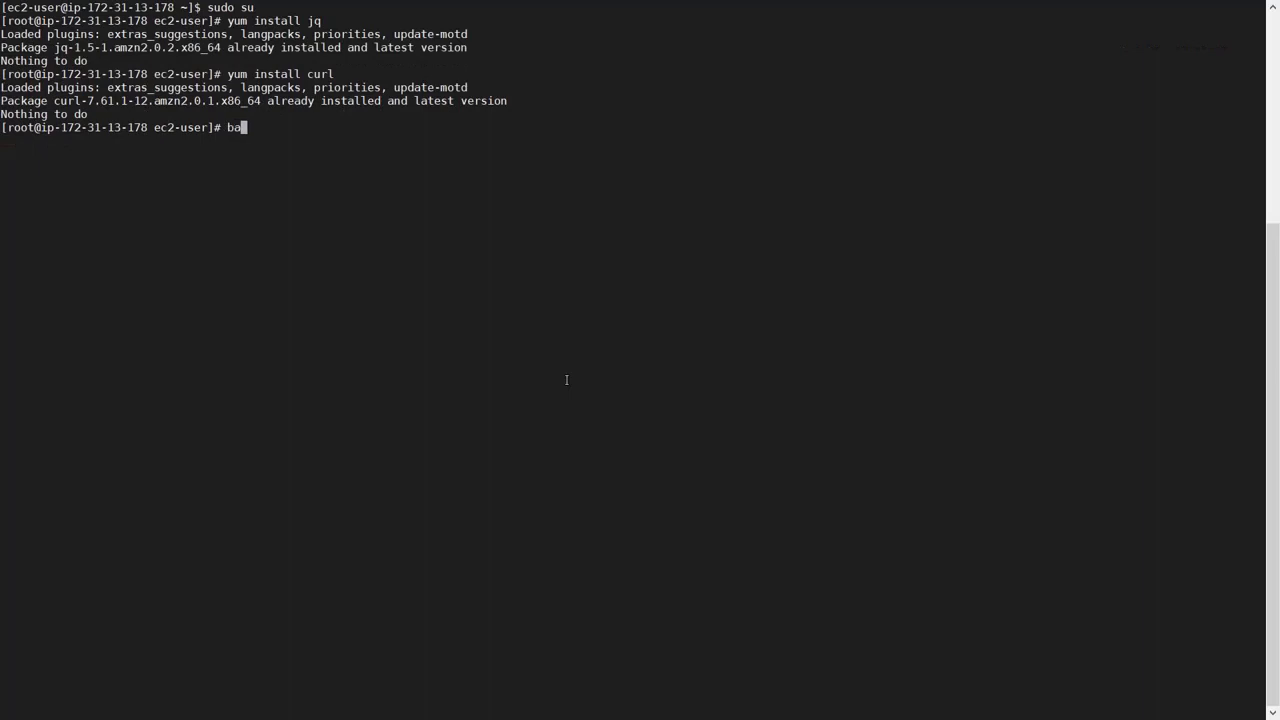
text(sh mo-ssh install /u)
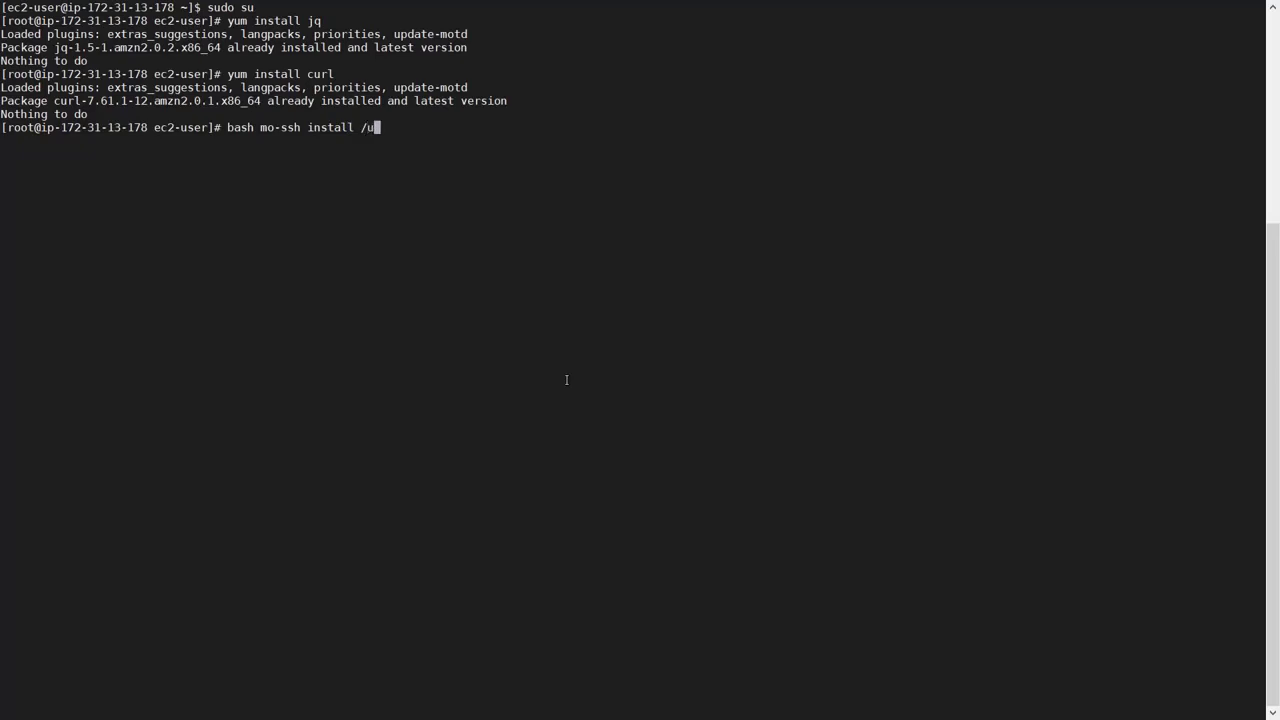
text(sr/local/bin)
key(Return)
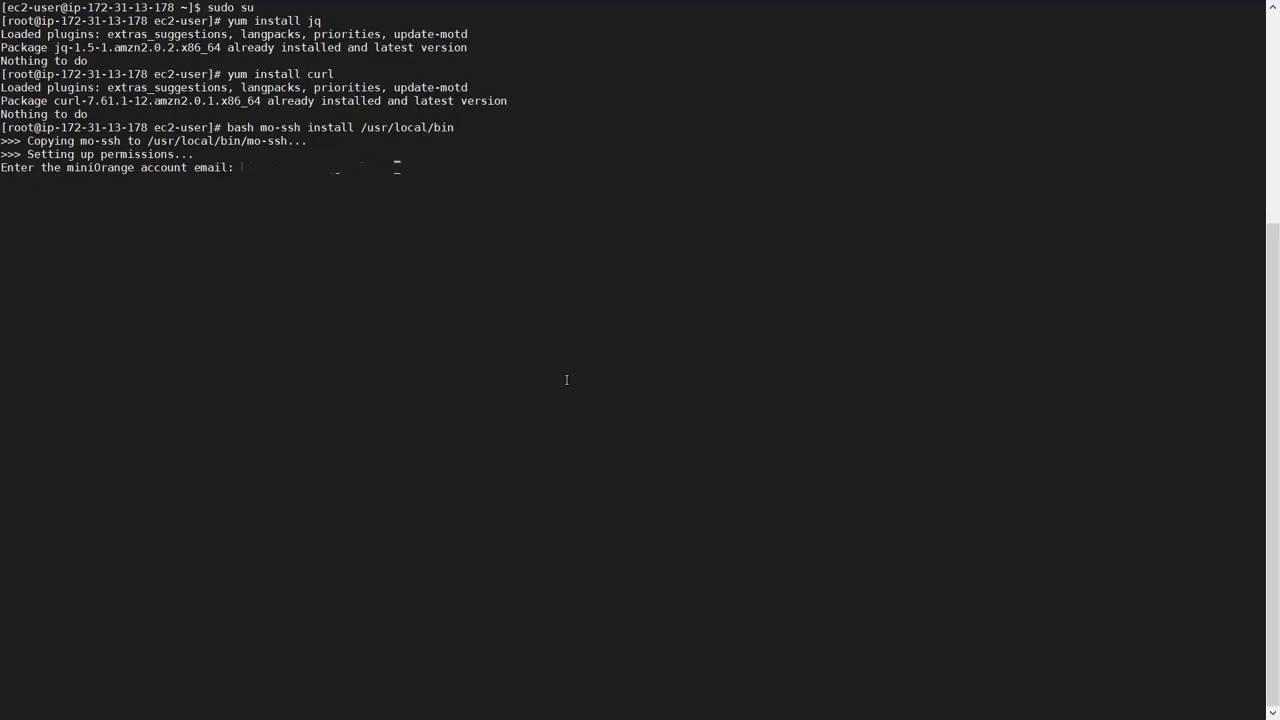
key(Return)
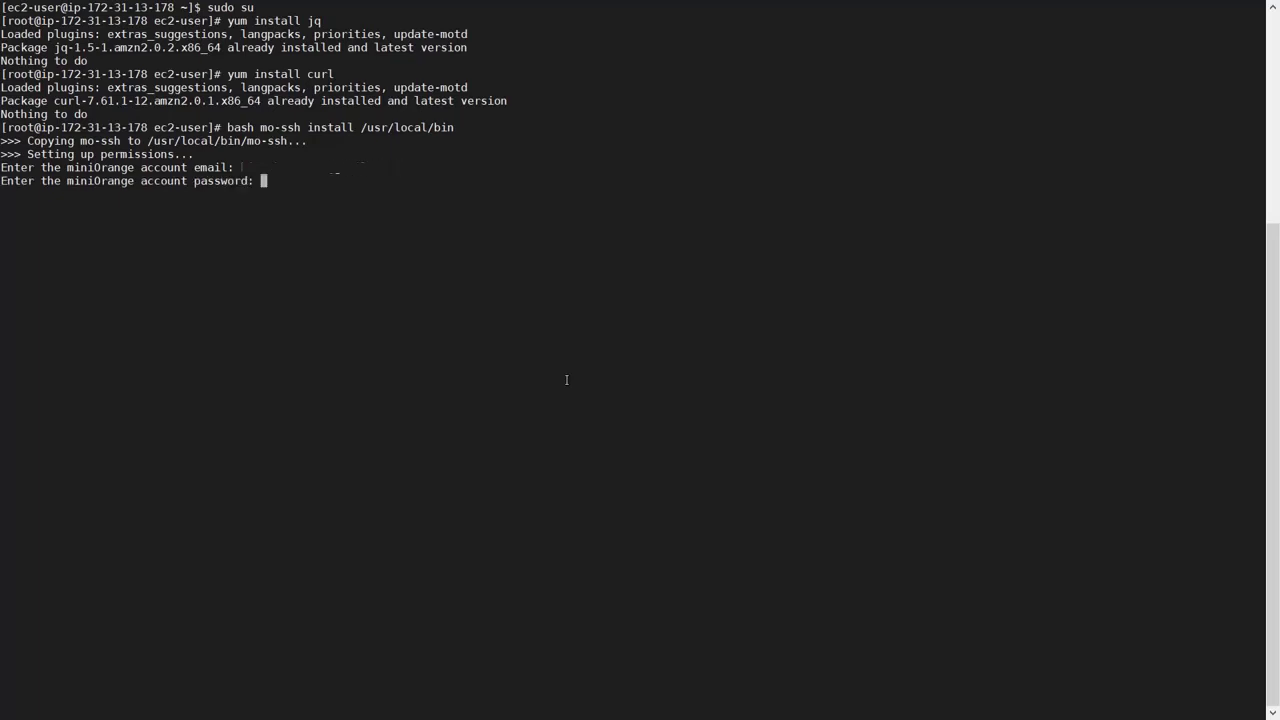
key(Return)
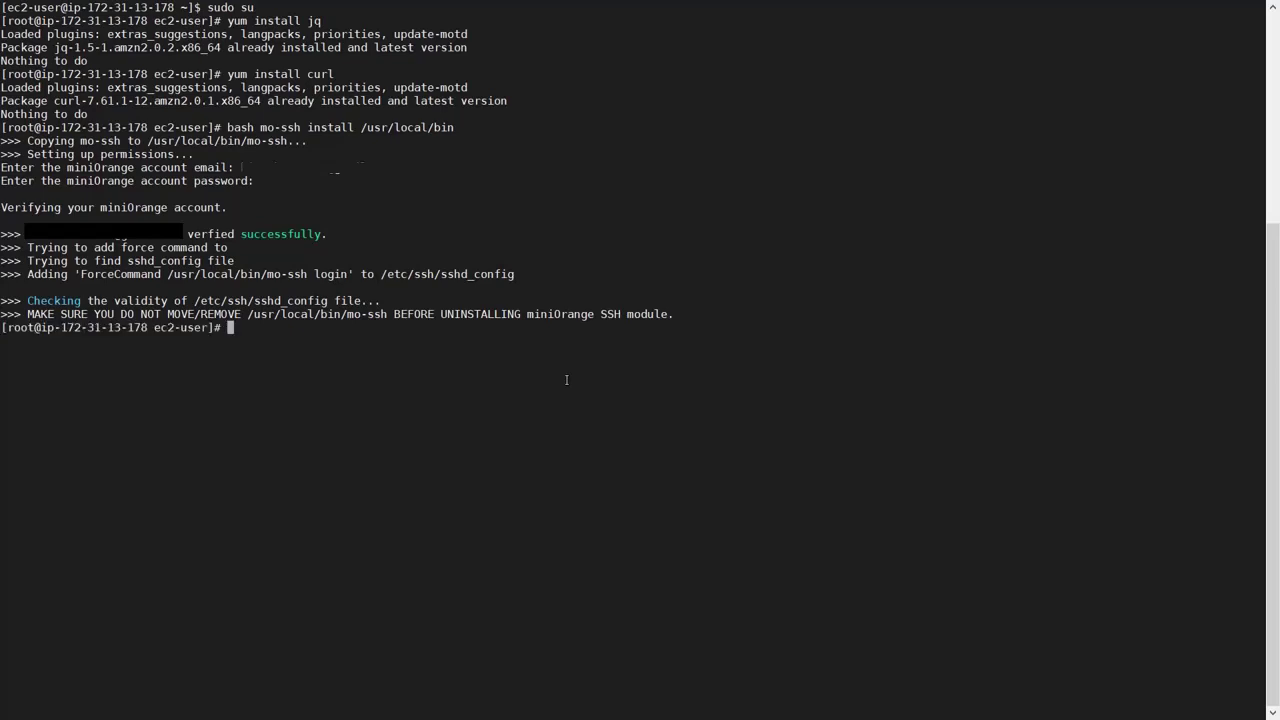
text(clear)
key(Return)
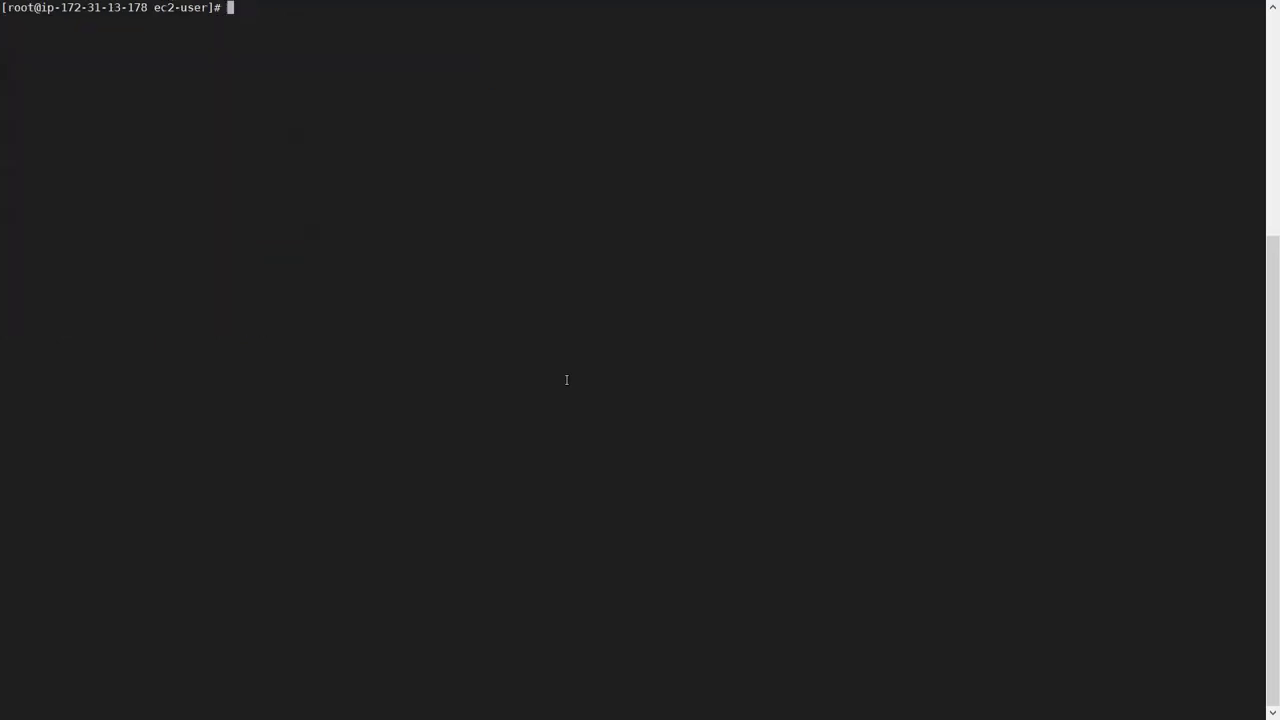
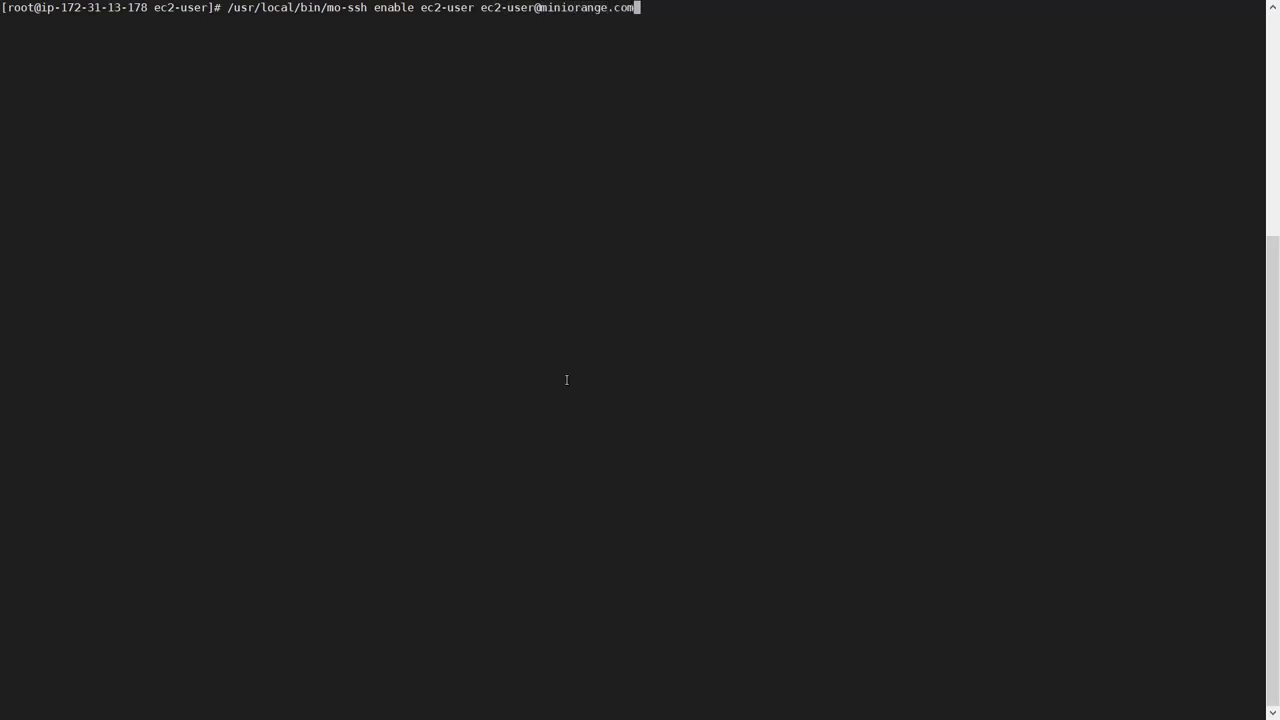
Enable mo-ssh 2FA for ec2-user, registering it with the user's miniOrange e-mail address
key(Return)
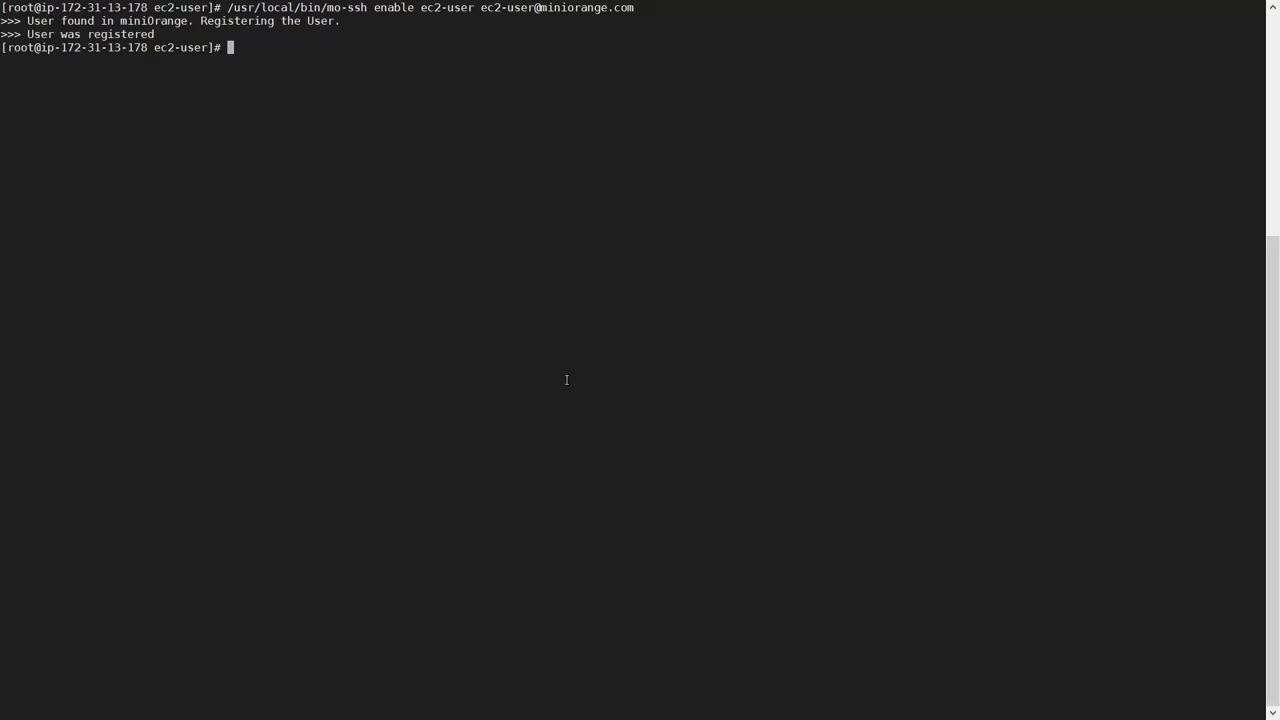
text(/usr/local/bin/mo-ssh)
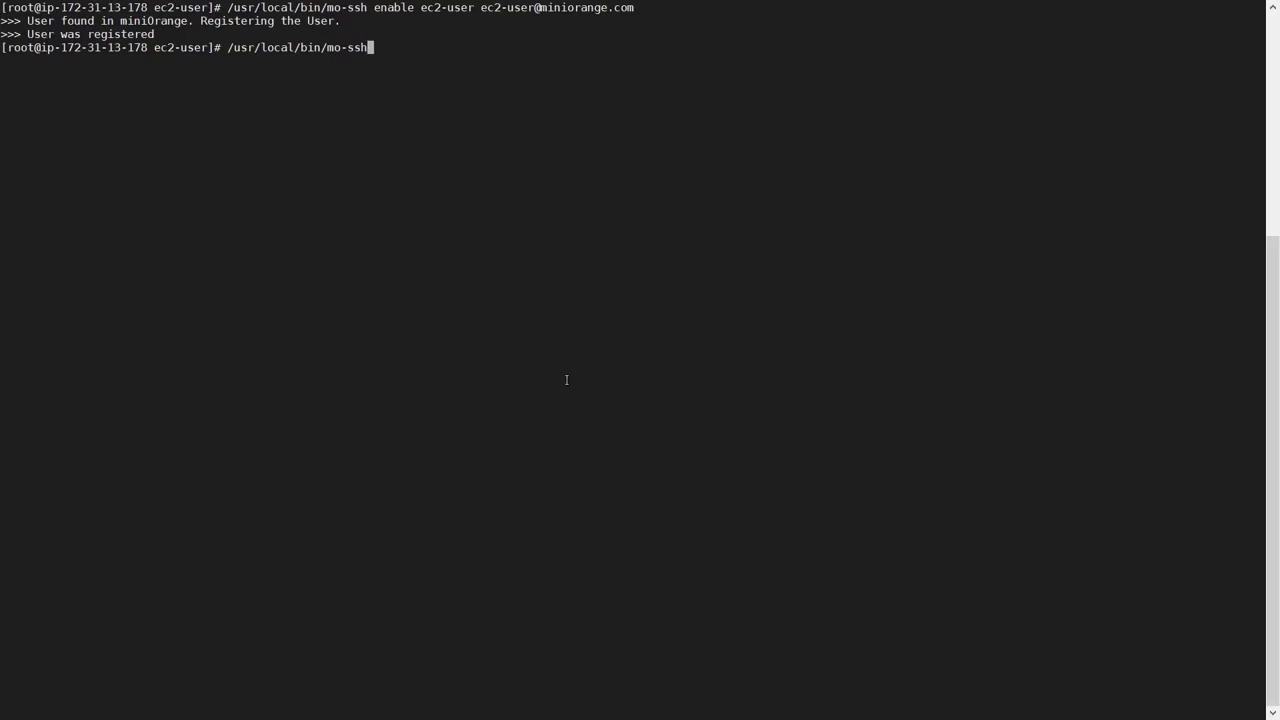
text( test2fa ec2-user)
Run the mo-ssh test2fa check for ec2-user and validate it with the SMS OTP
key(Return)
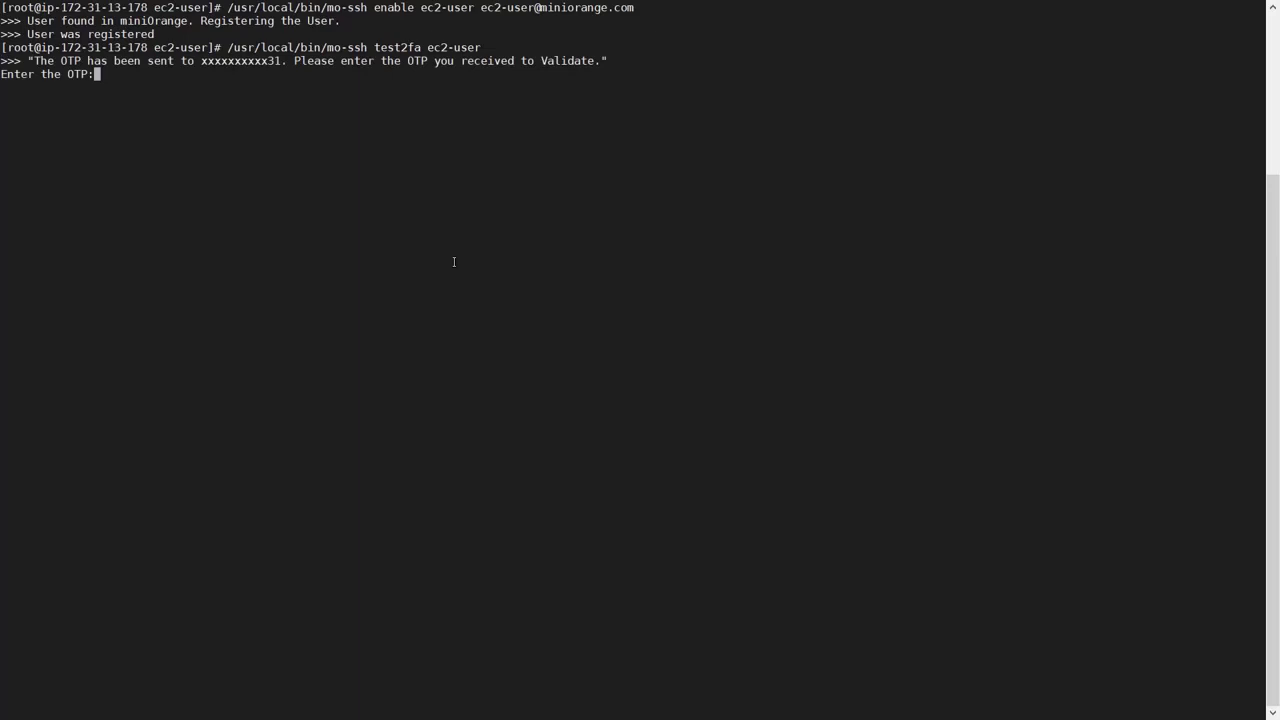
key(Return)
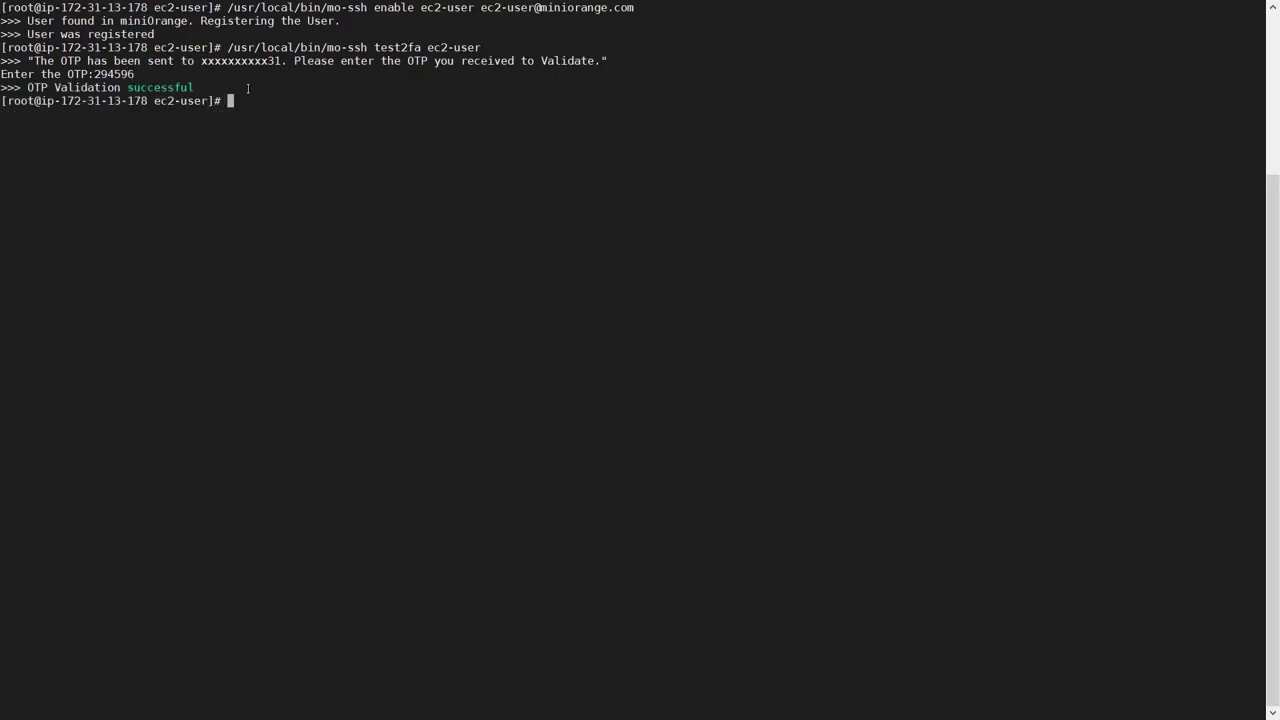
Restart the sshd service and exit the full-screen terminal view
text(service sshd restart)
key(Return)
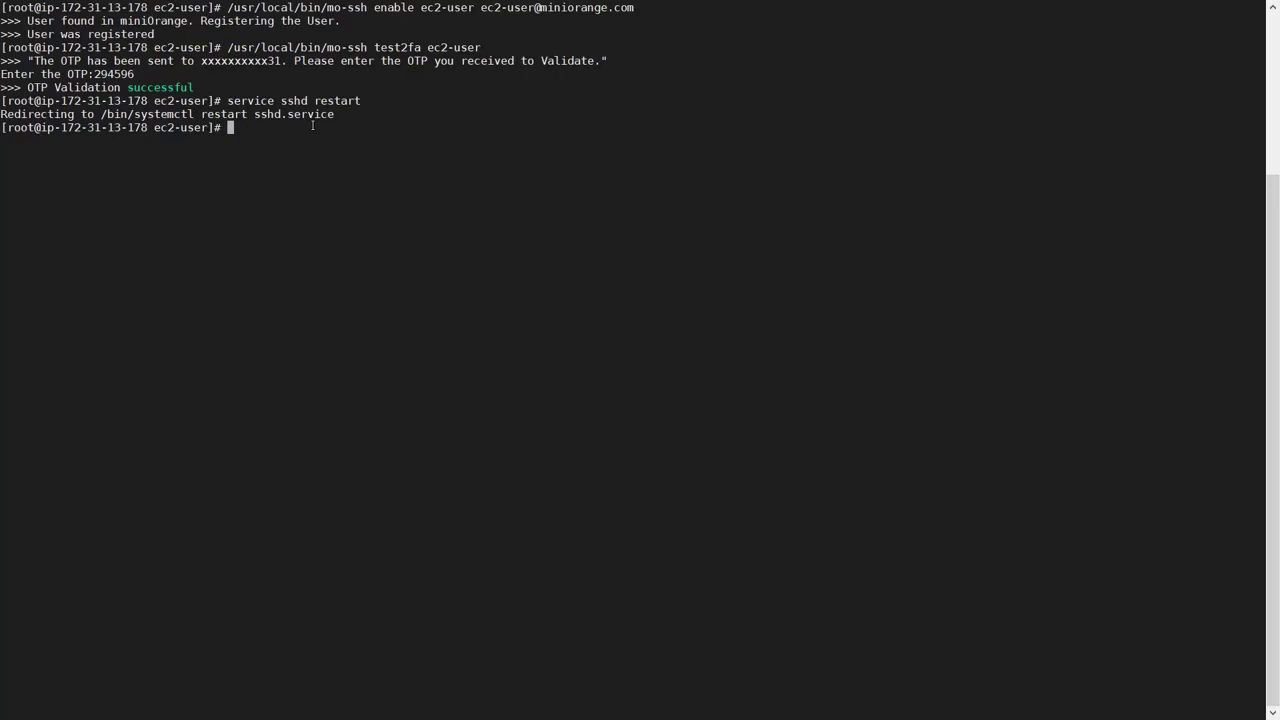
key(F11)
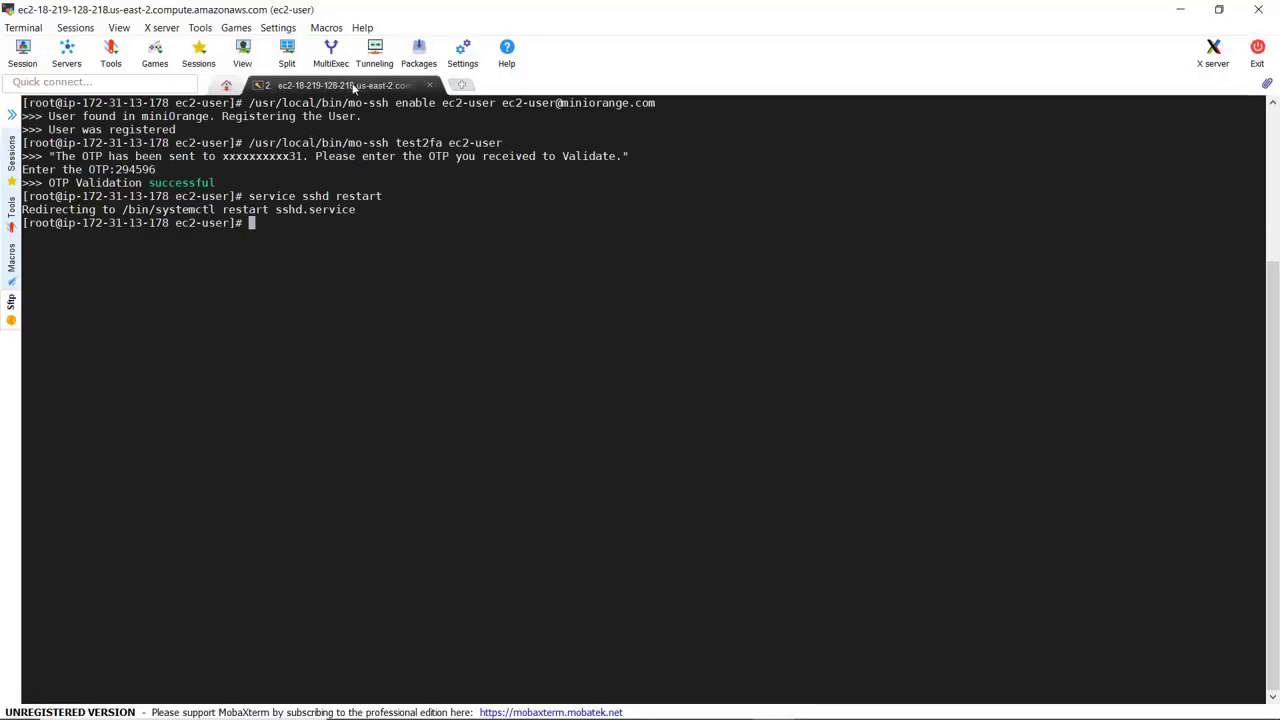
Duplicate the SSH session tab and log in as ec2-user using the SMS OTP
right_click(354, 88)
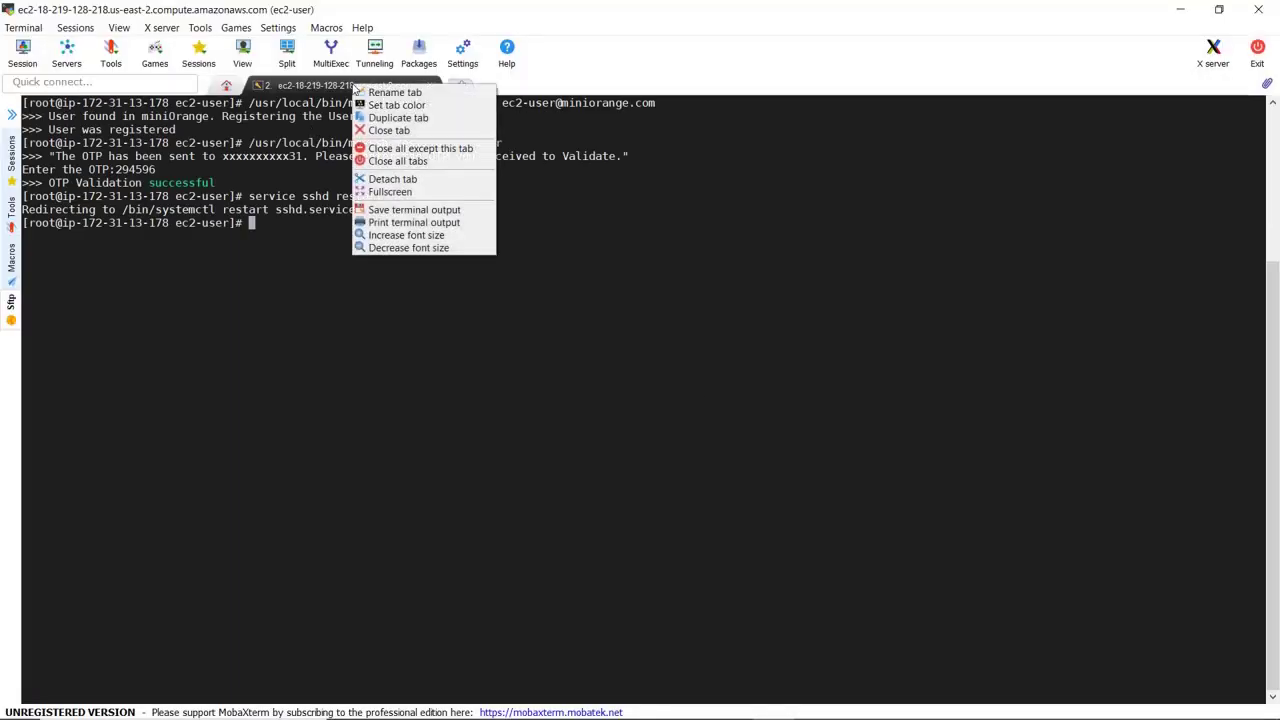
click(405, 118)
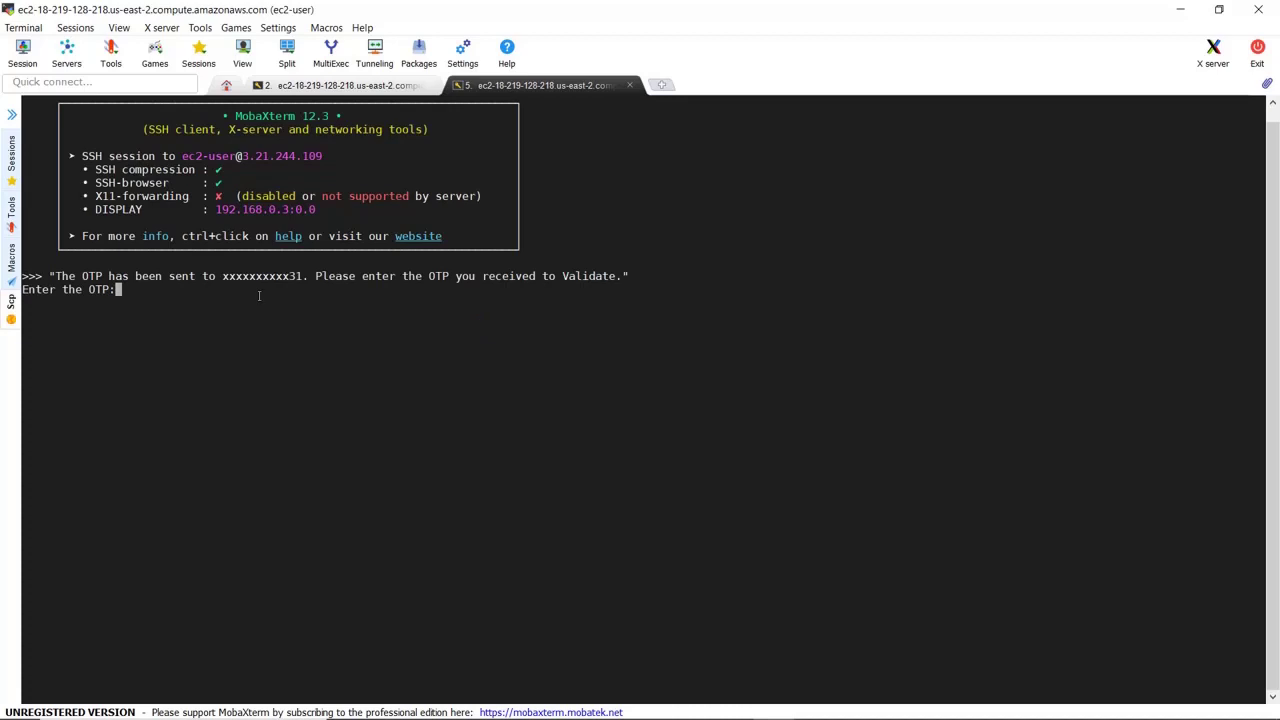
key(Return)
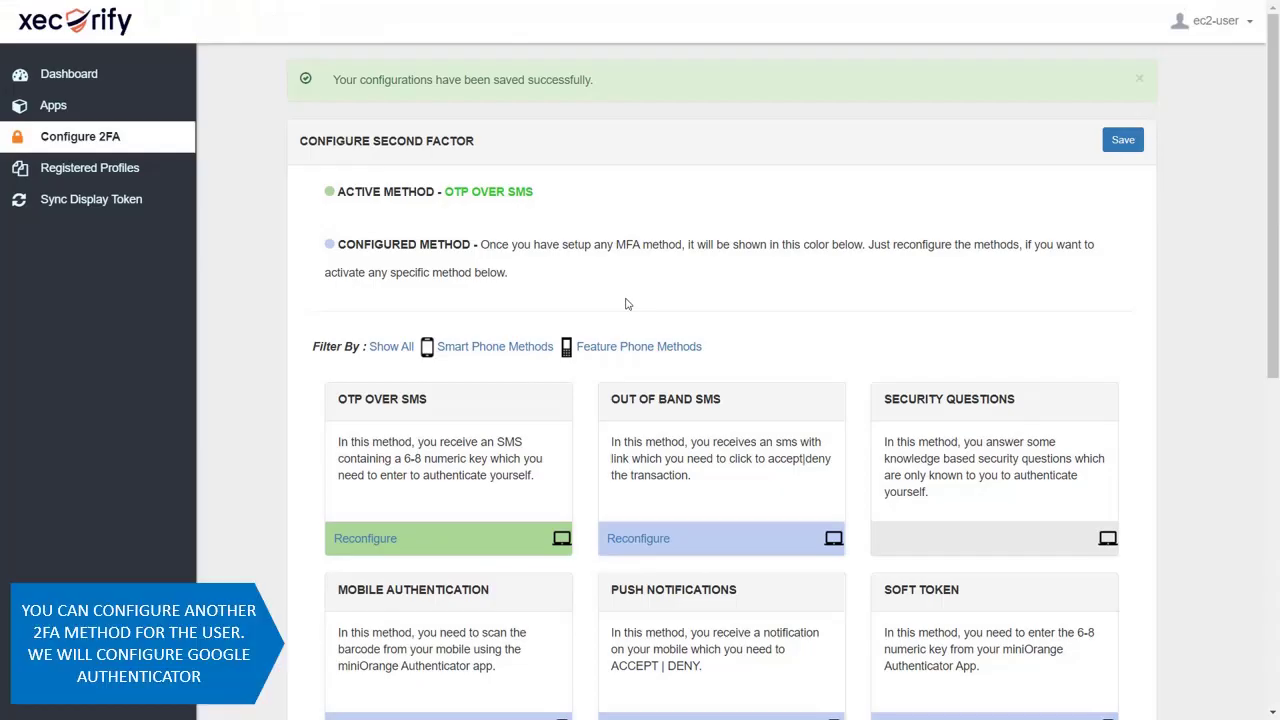
Reconfigure Google Authenticator with the app's current passcode and save it
scroll(627, 304, down, 6)
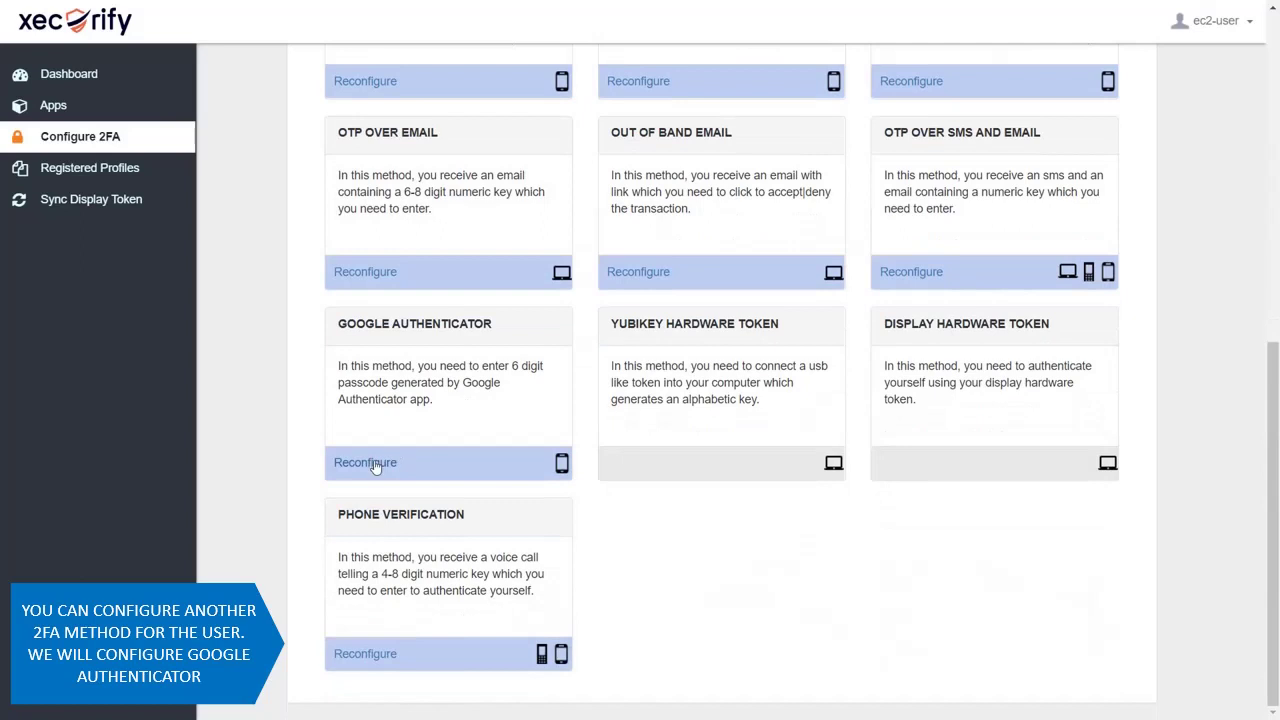
click(378, 462)
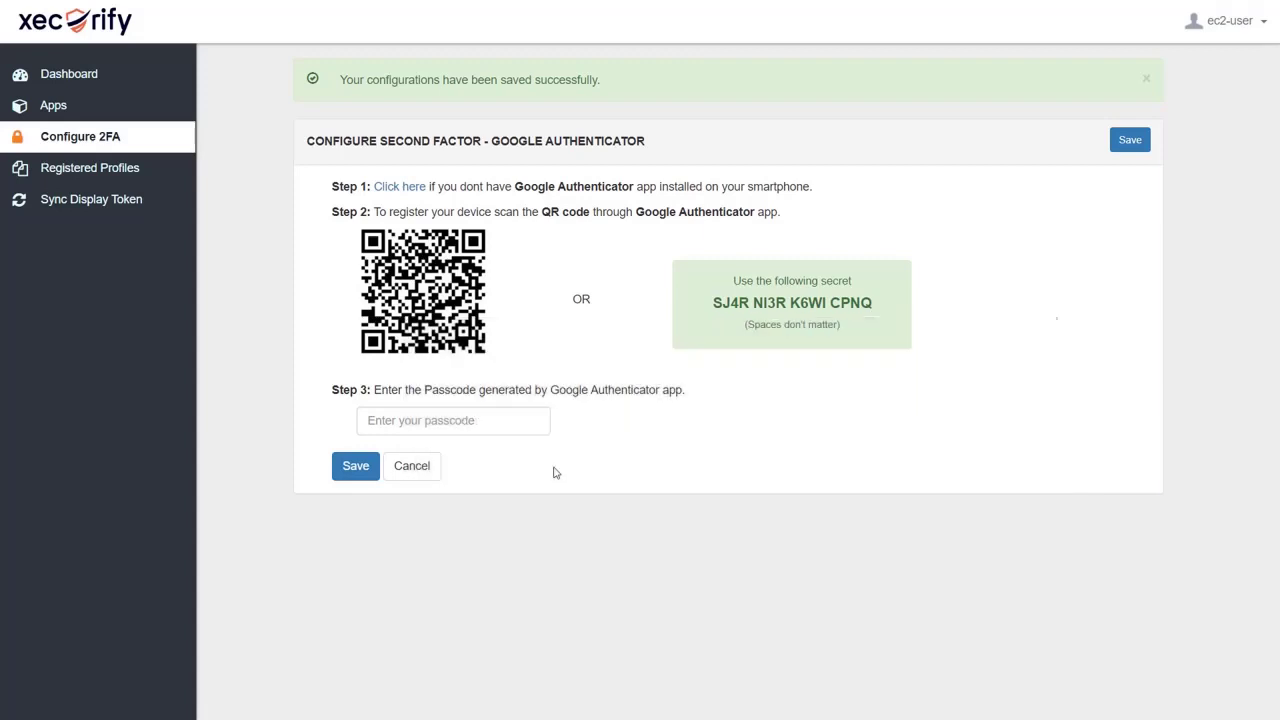
click(471, 429)
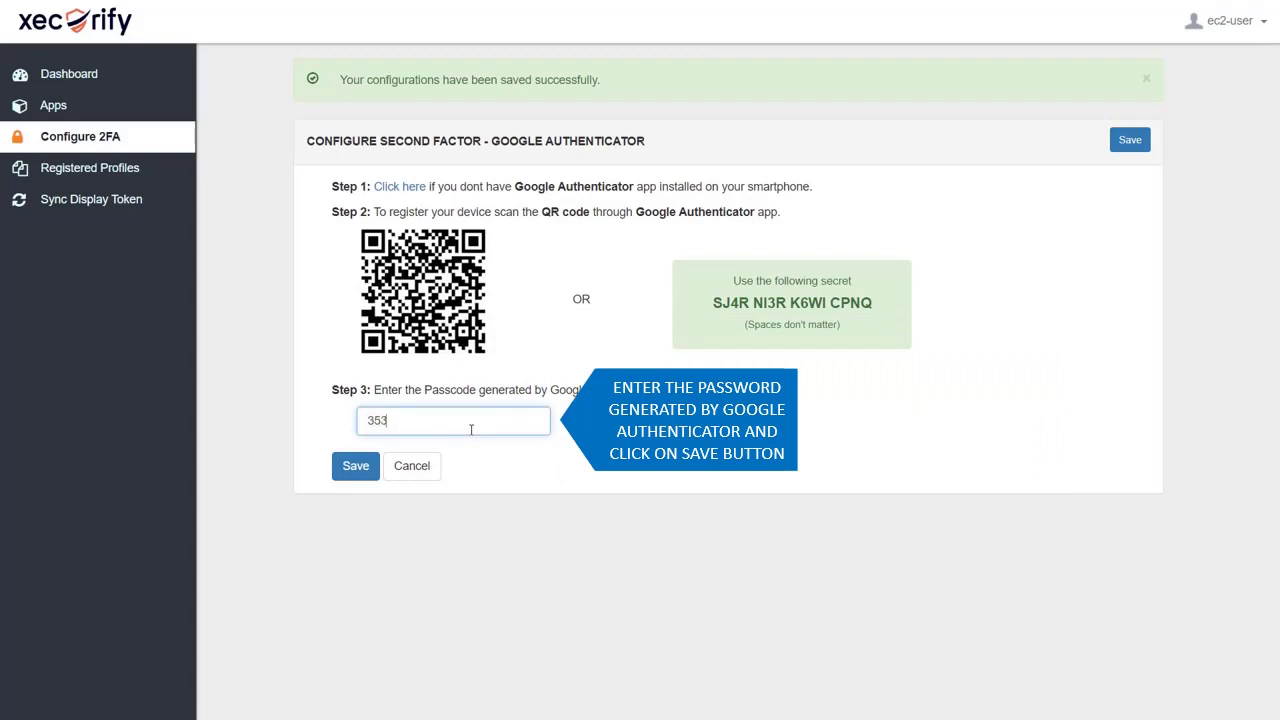
click(355, 466)
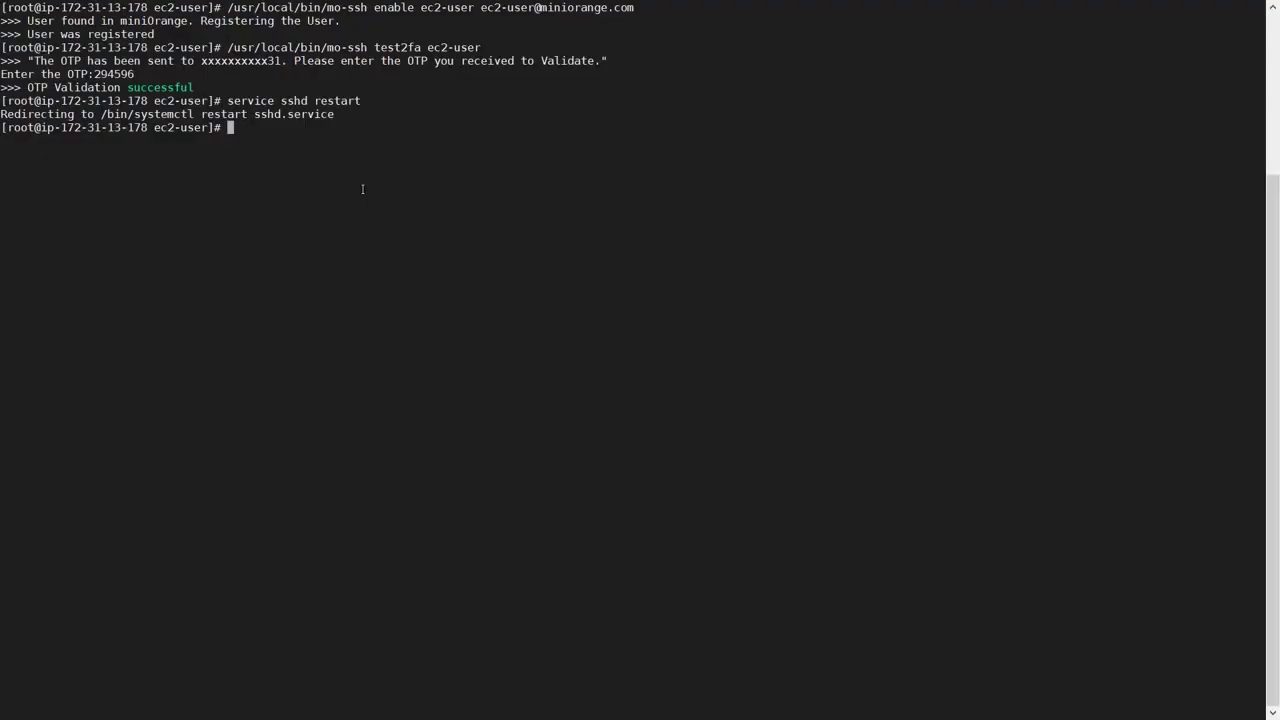
Run mo-ssh test2fa for ec2-user, validate with a Google Authenticator token, then leave full screen
text(/usr/local/bin/mo-ssh)
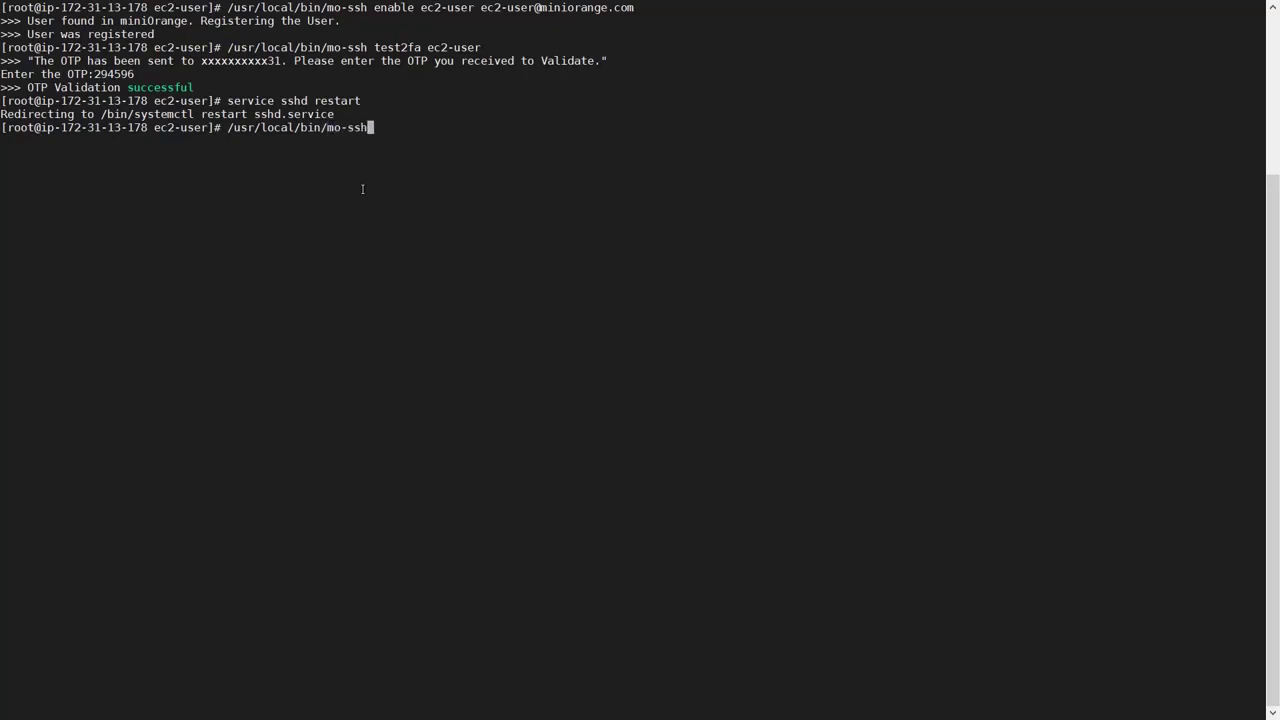
text( test2fa ec2-user)
key(Return)
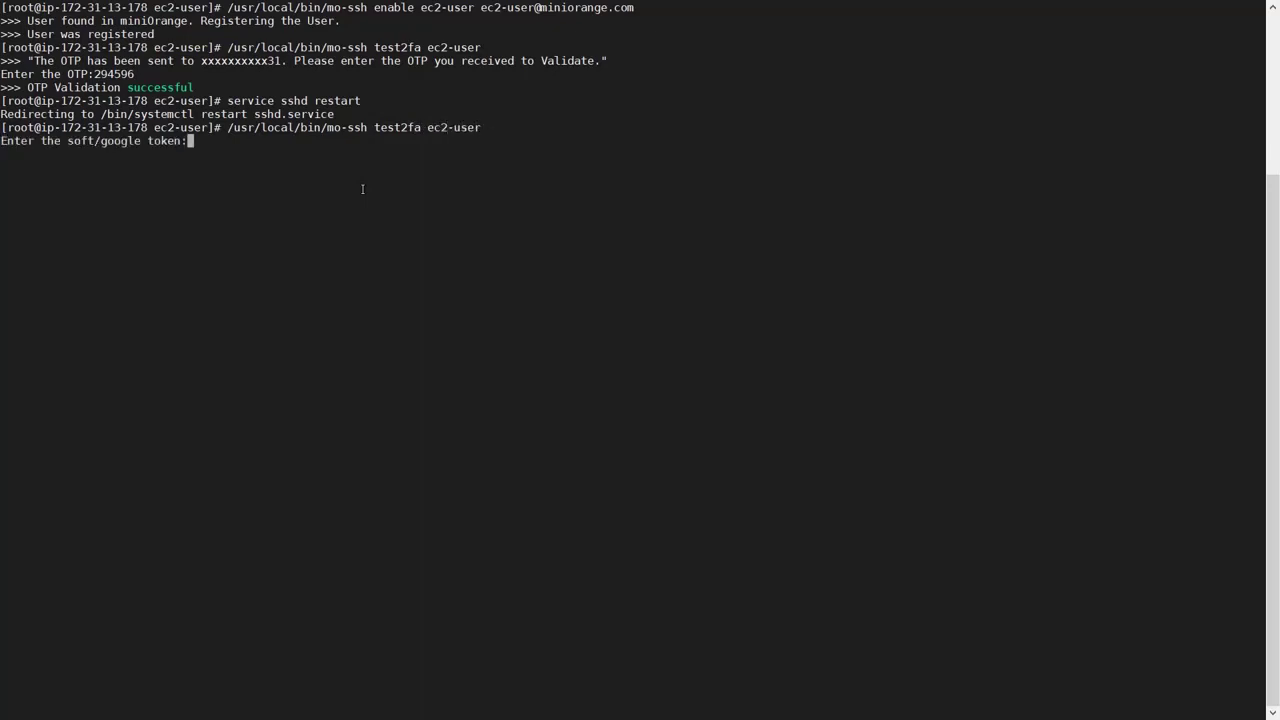
key(Return)
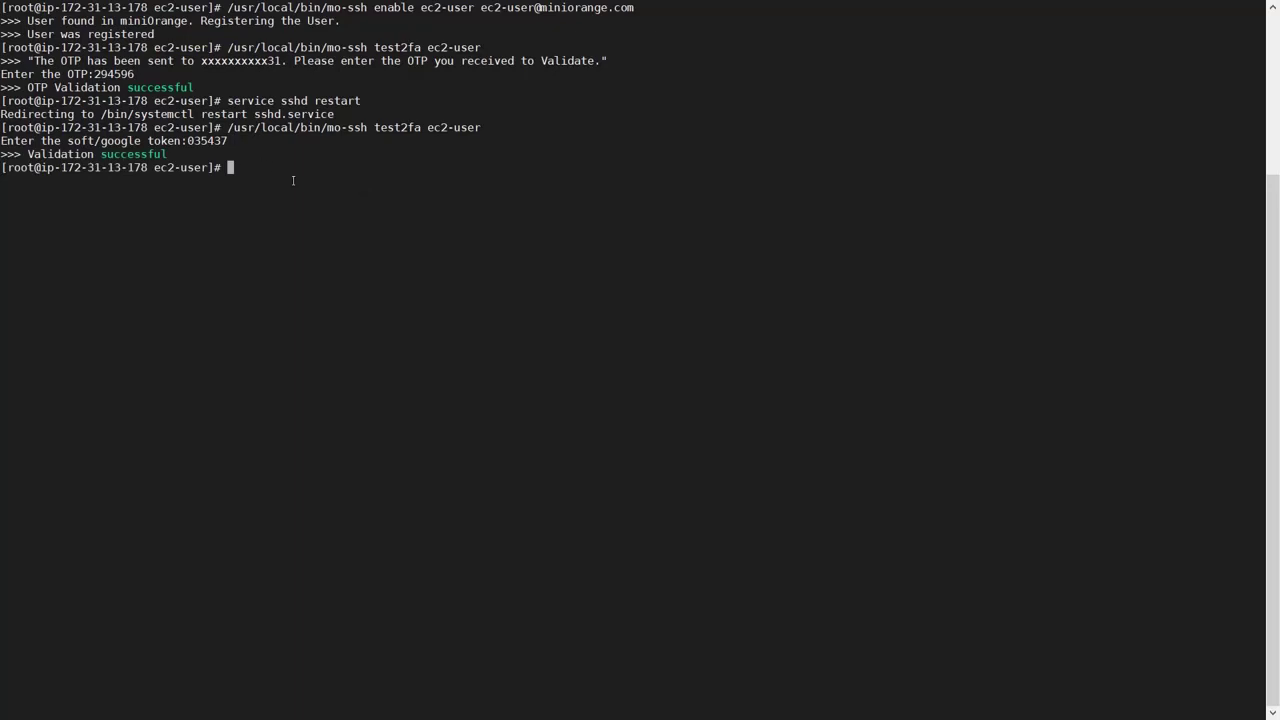
key(F11)
Duplicate the SSH session tab and log in as ec2-user with a Google Authenticator token
right_click(360, 88)
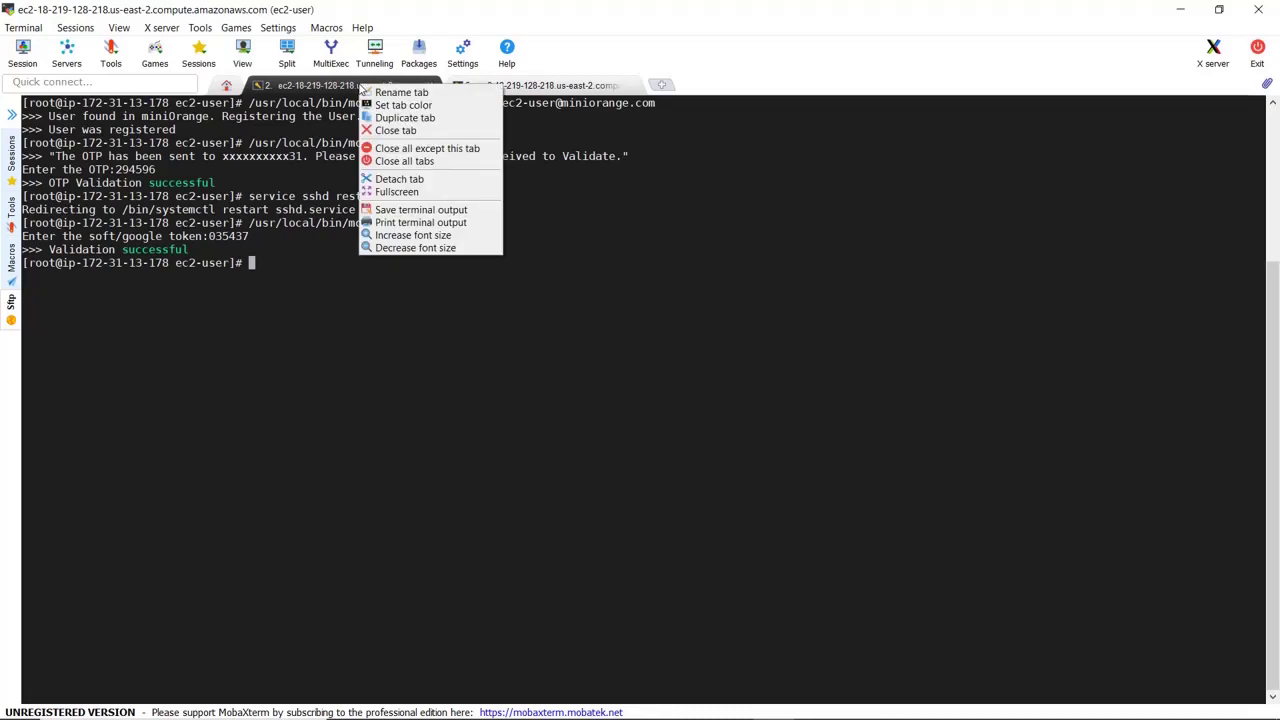
click(401, 119)
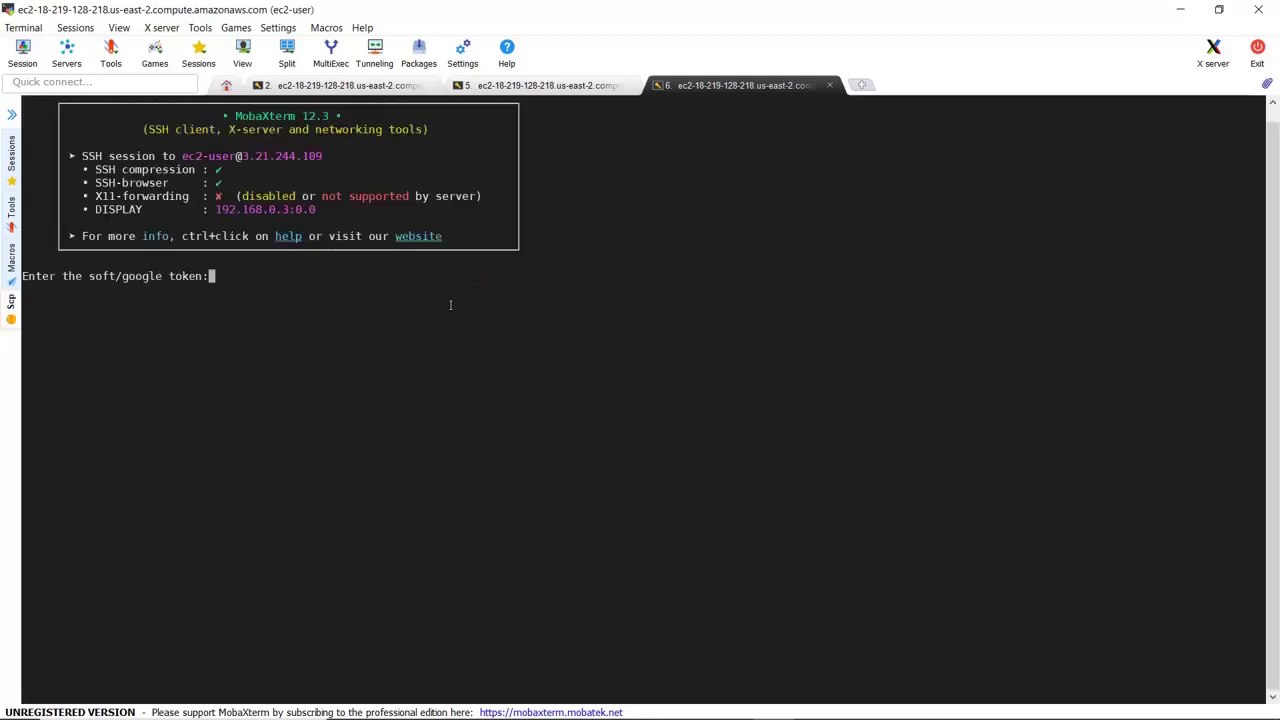
key(Return)
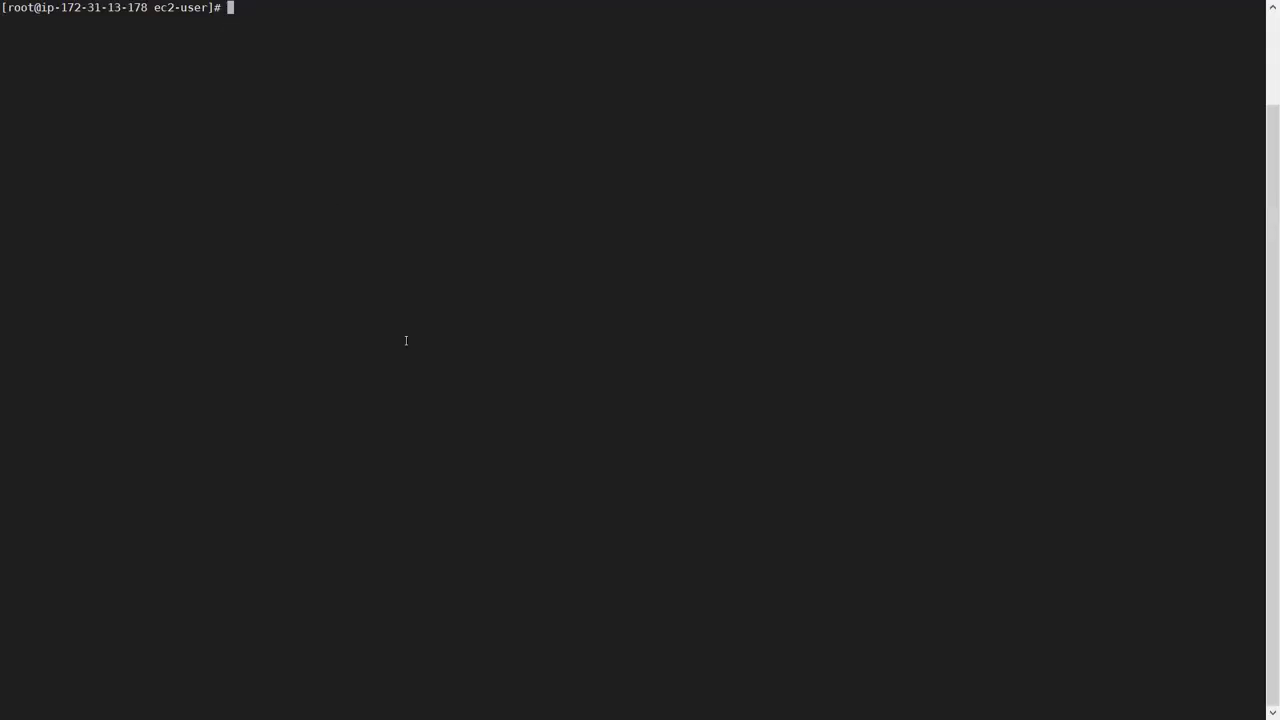
Run /usr/local/bin/mo-ssh uninstall to remove the module from sshd_config
text(/usr/local/bin/mo-ss)
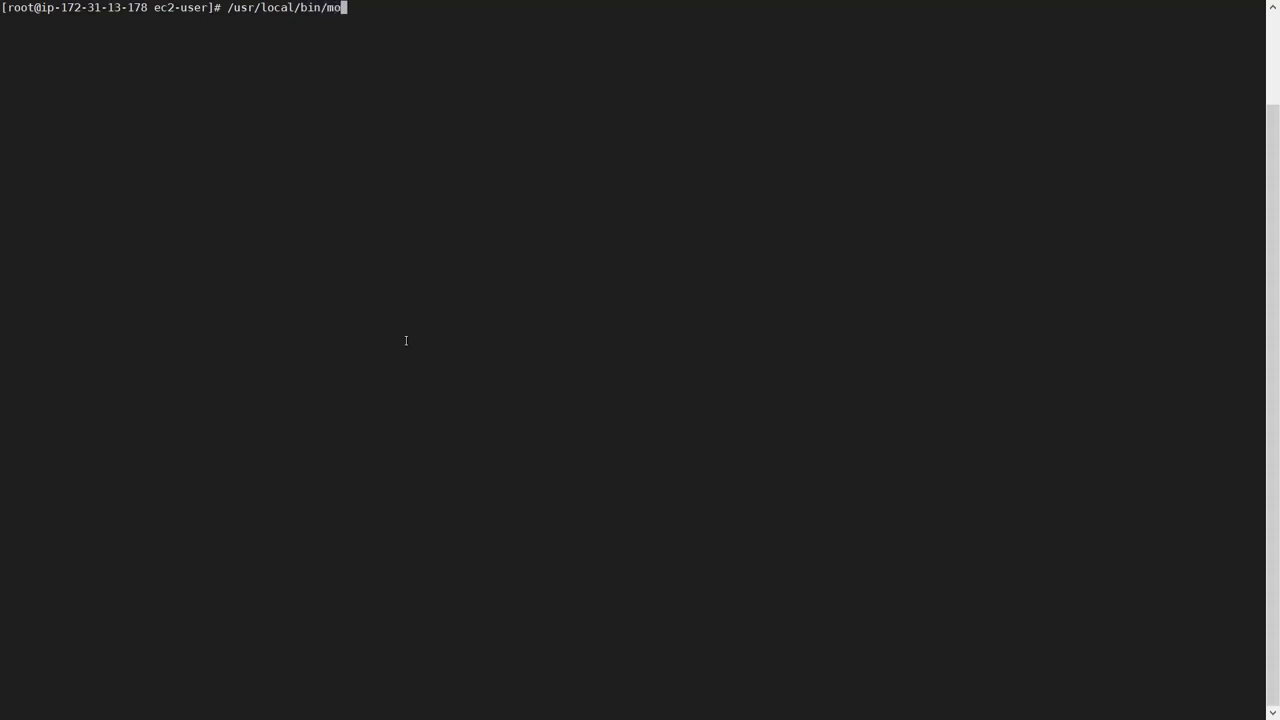
text(h uninstall)
key(Return)
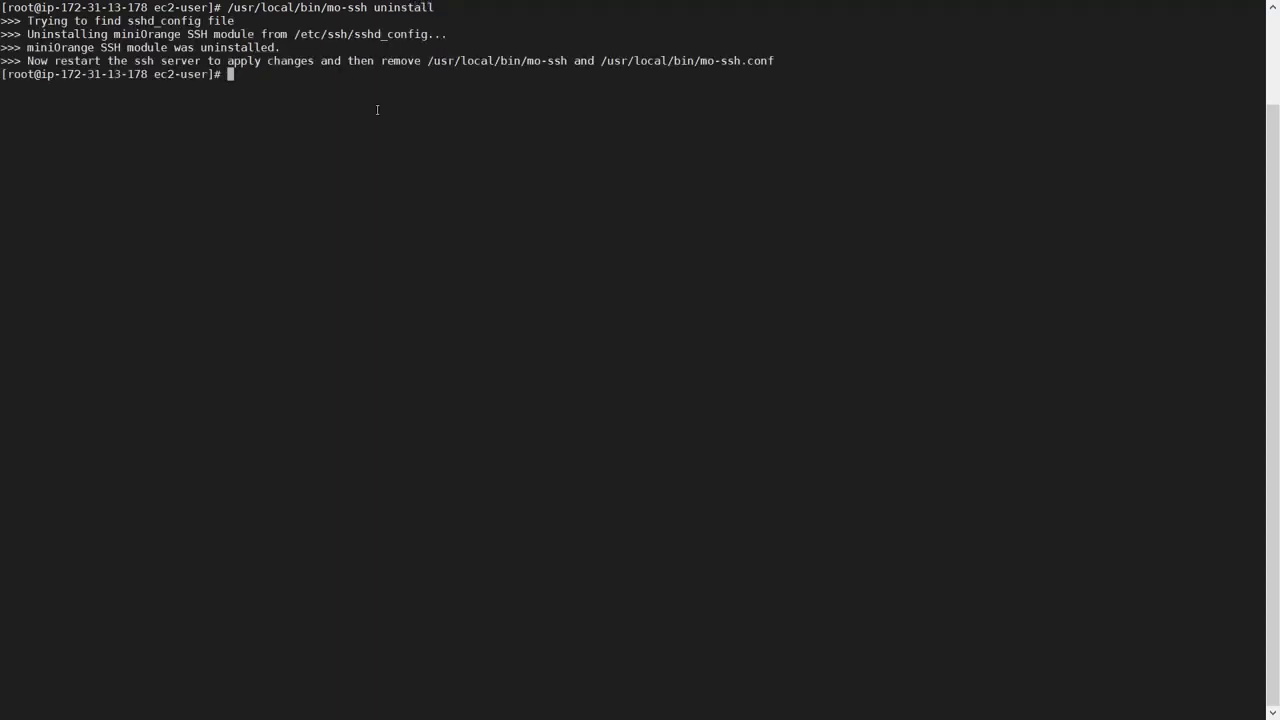